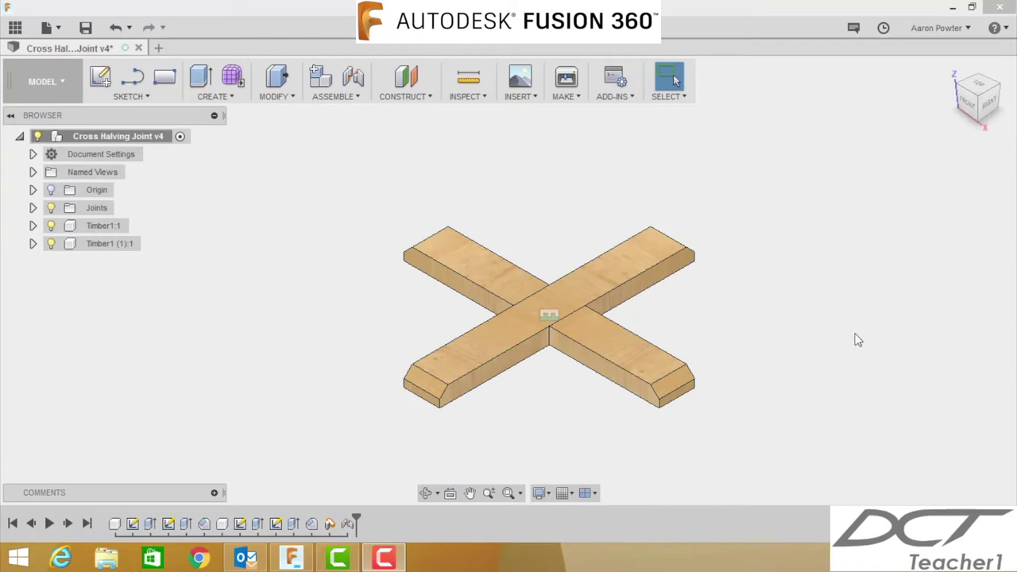
# Browse to the Timber Joints folder in the project data panel, then hide and re-show the second timber
pyautogui.click(18, 31)
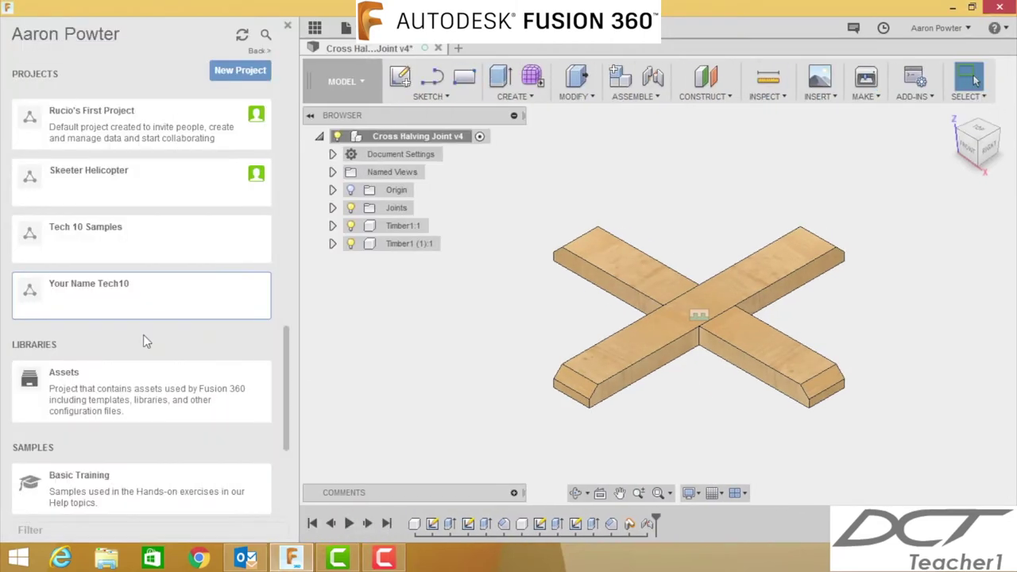
pyautogui.click(88, 306)
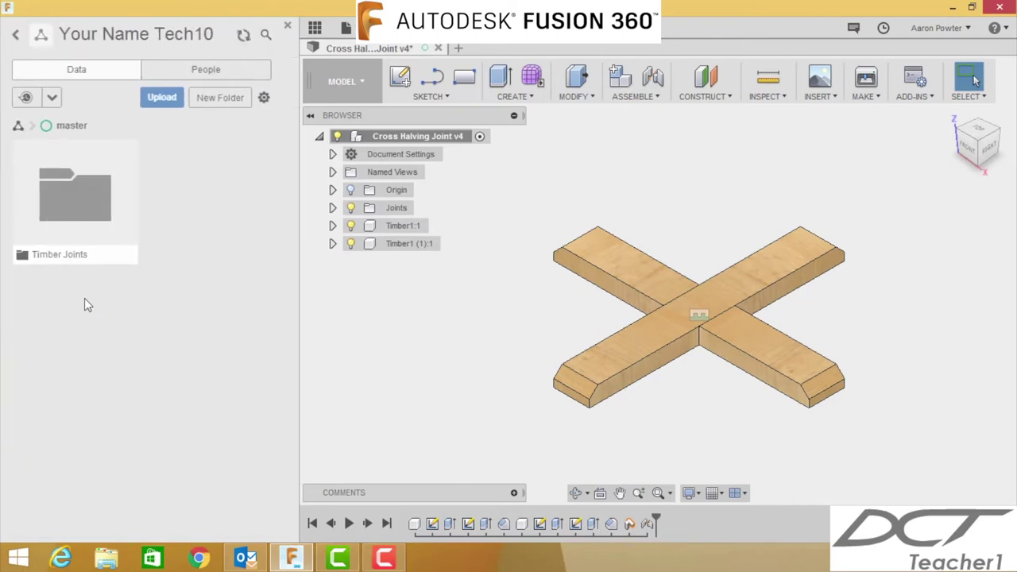
pyautogui.click(84, 212)
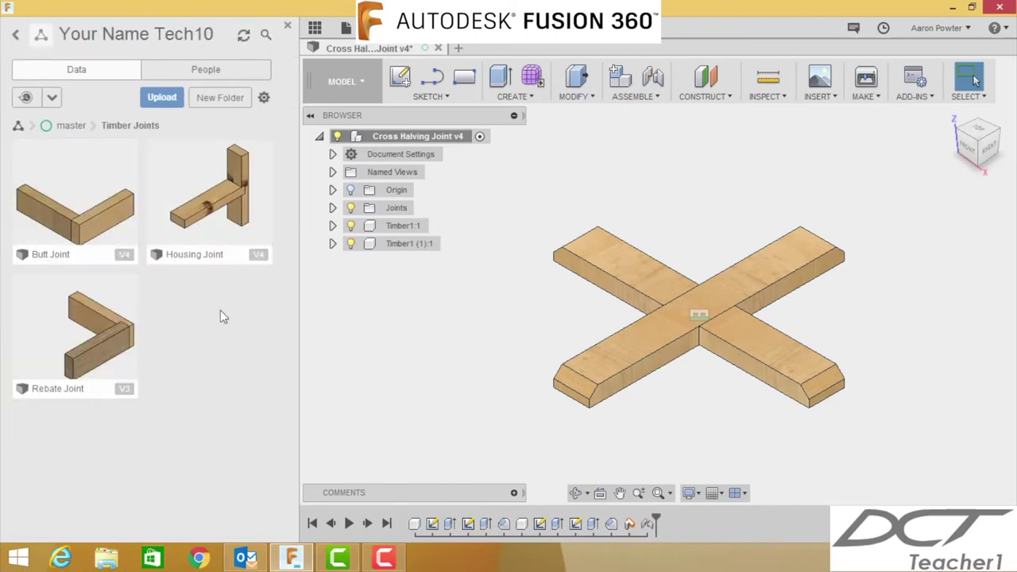
pyautogui.click(315, 28)
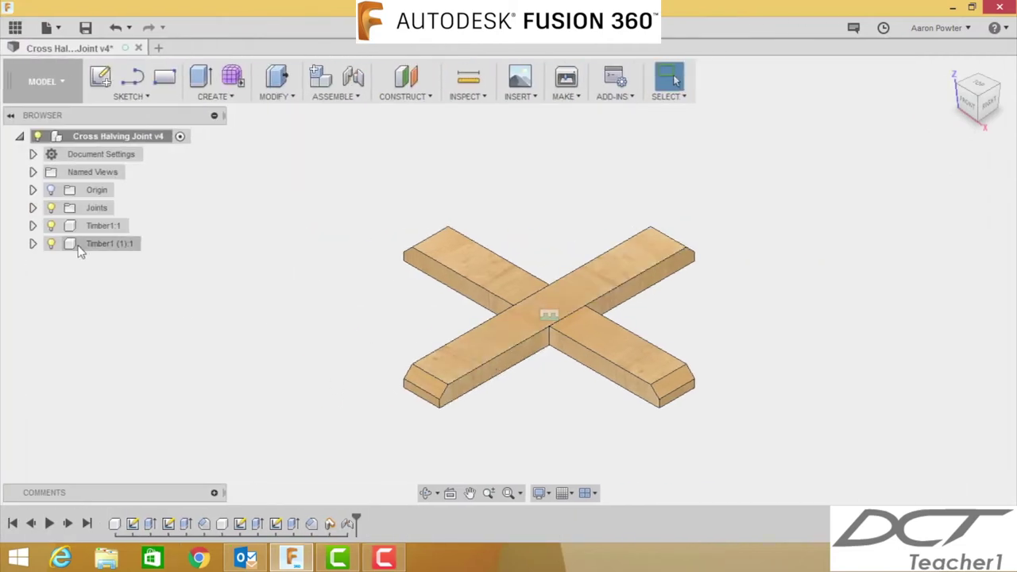
pyautogui.click(51, 243)
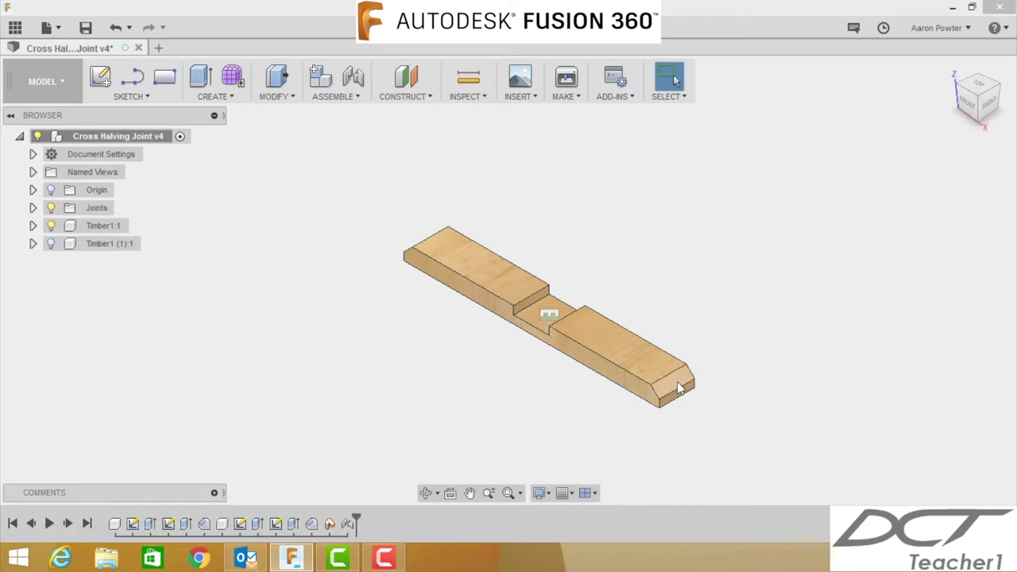
pyautogui.click(51, 243)
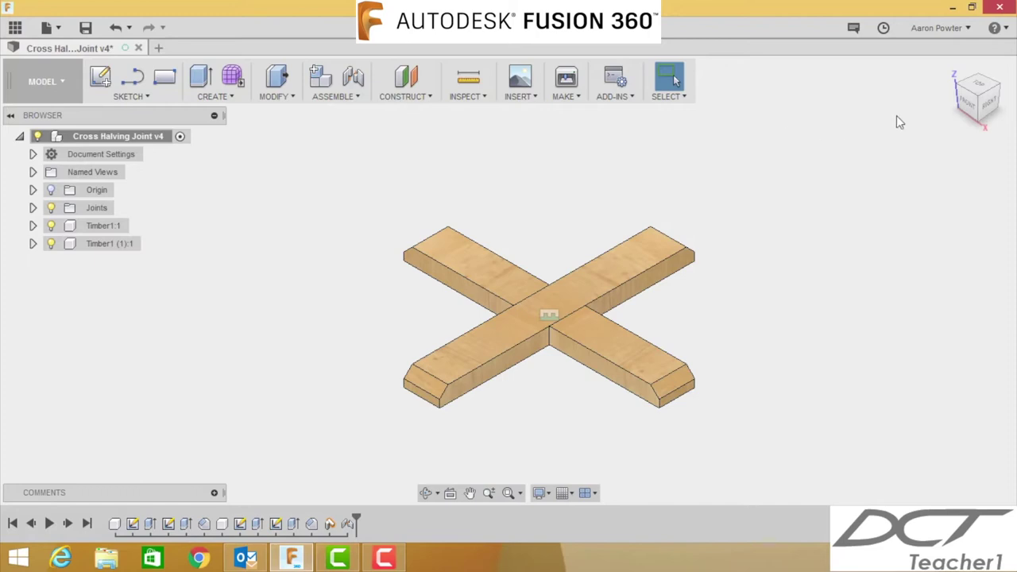
# Close Preferences with OK and expand Document Settings to show Units: mm
pyautogui.click(967, 30)
pyautogui.click(945, 70)
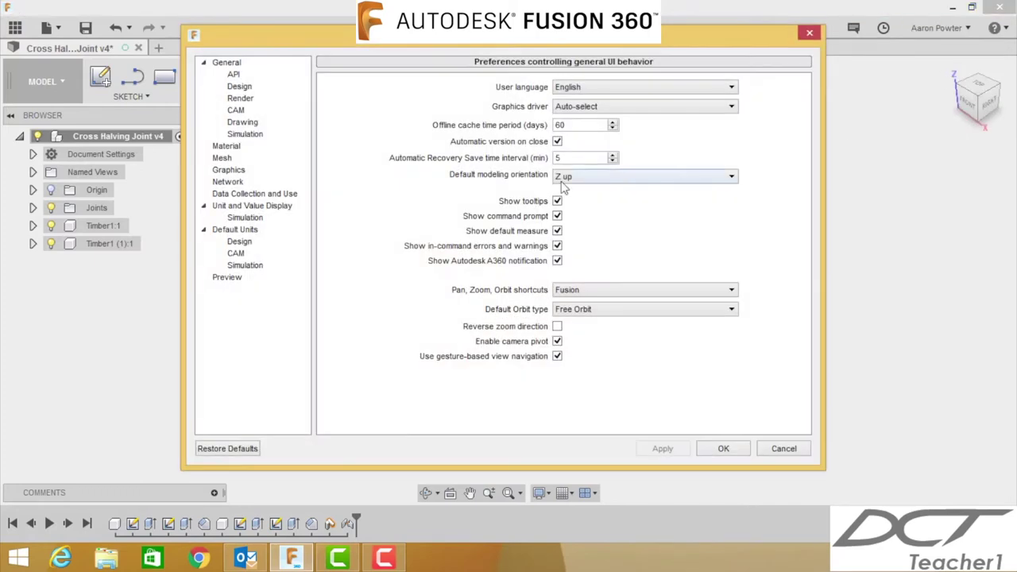
pyautogui.click(723, 450)
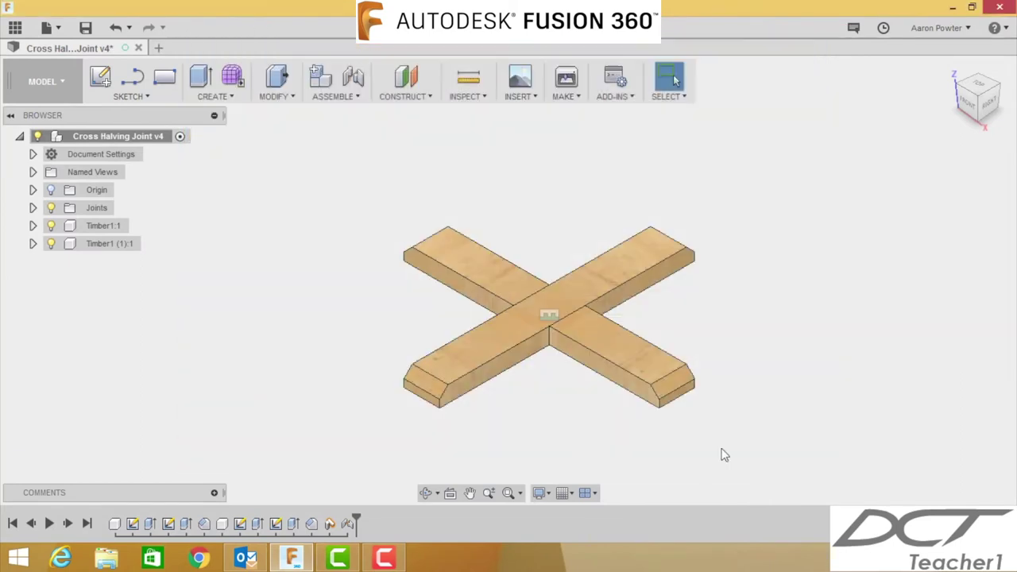
pyautogui.click(32, 154)
pyautogui.moveTo(92, 178)
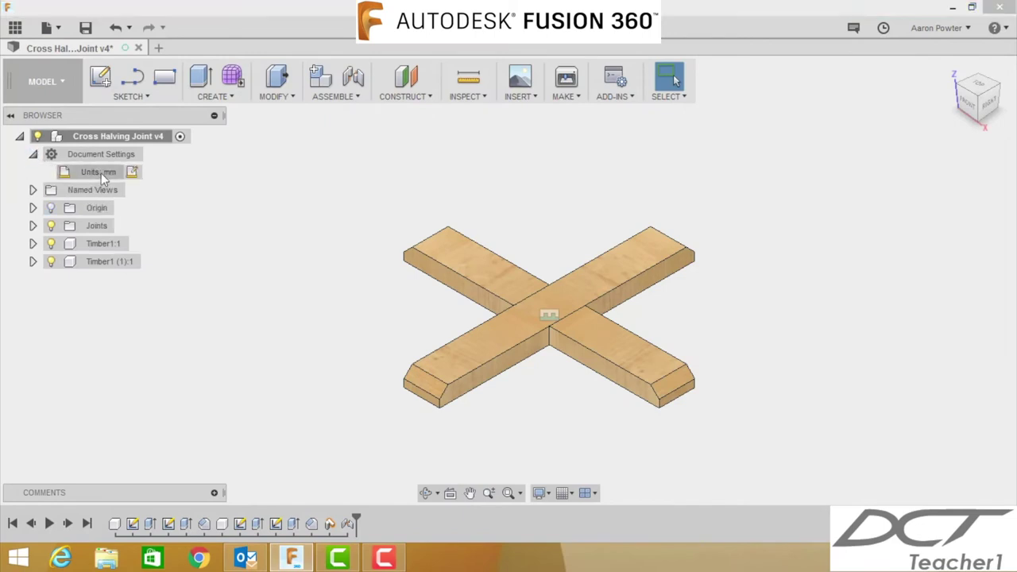
# Start a blank design and enter 'Cross Halving Joint' as its name in the Save dialog
pyautogui.click(32, 154)
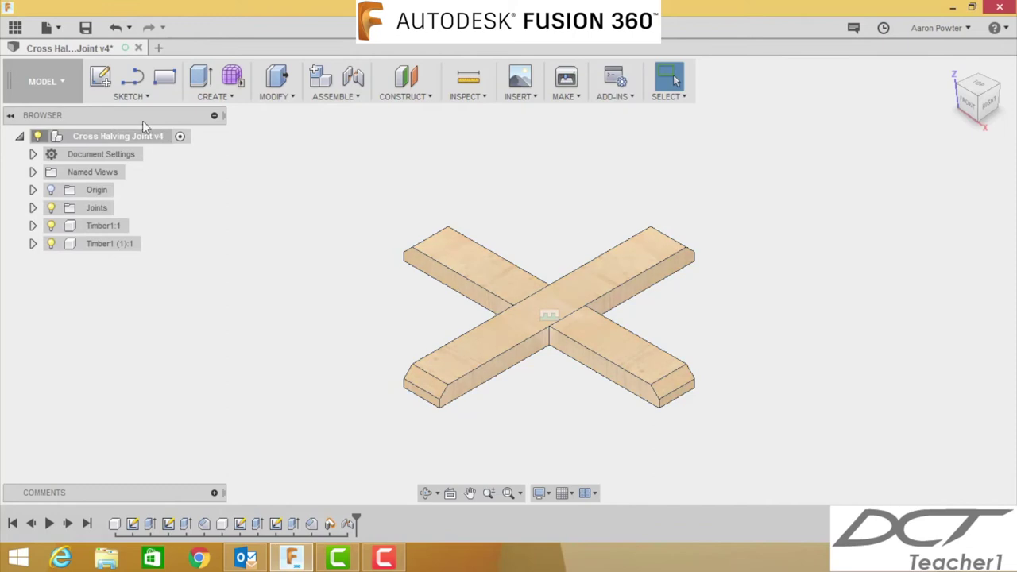
pyautogui.click(159, 50)
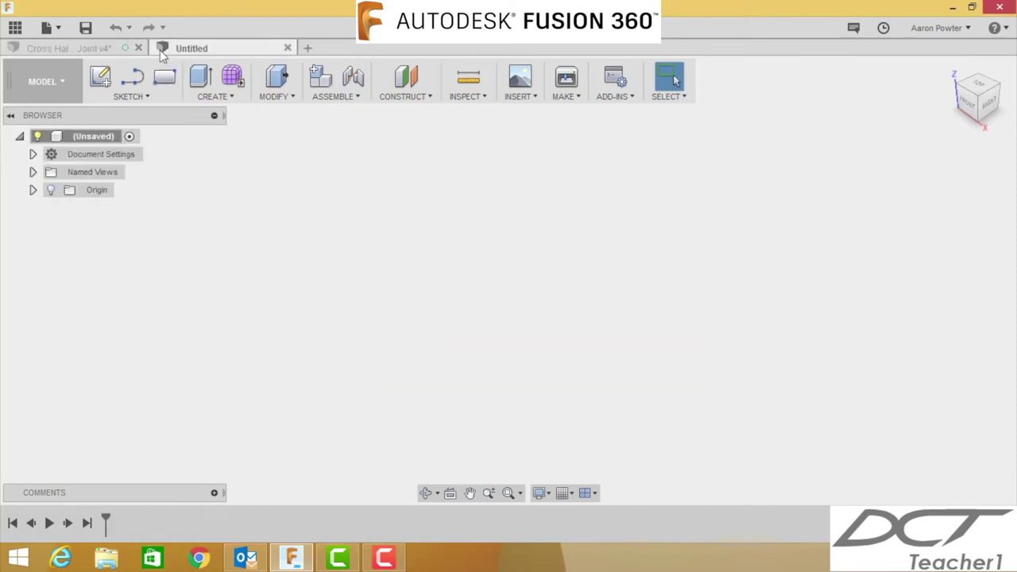
pyautogui.click(85, 28)
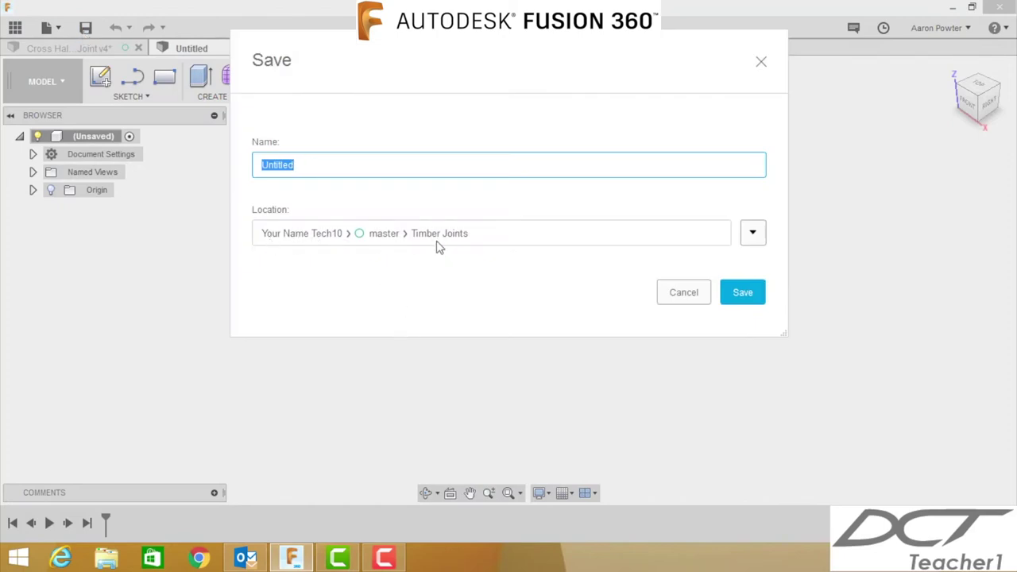
pyautogui.write('Cross Halving Joint')
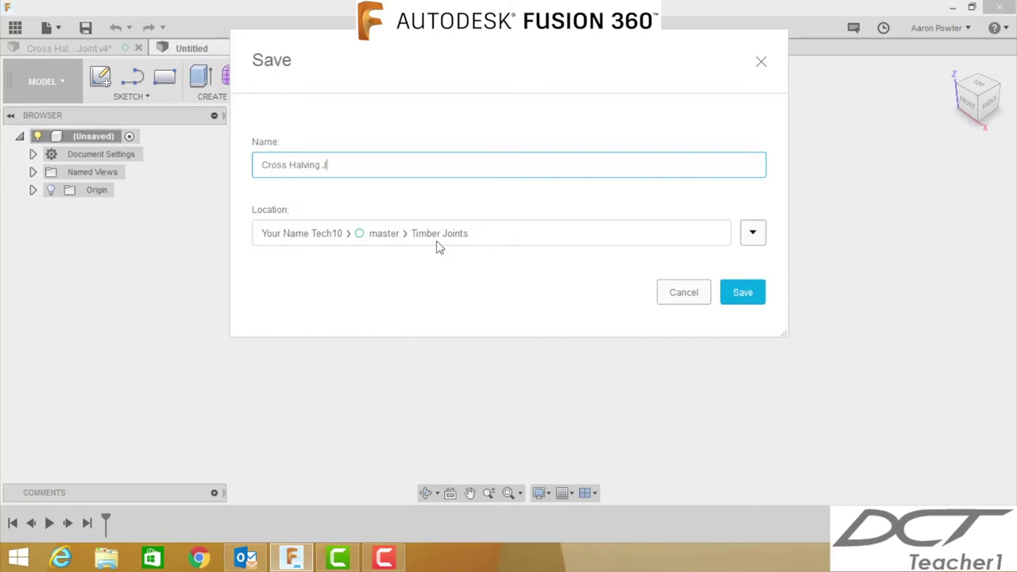
pyautogui.press('BackSpace')
pyautogui.press('BackSpace')
pyautogui.press('BackSpace')
pyautogui.press('BackSpace')
pyautogui.write('oint')
# Save the design, then add a new component named Timber1 under the design root
pyautogui.click(741, 300)
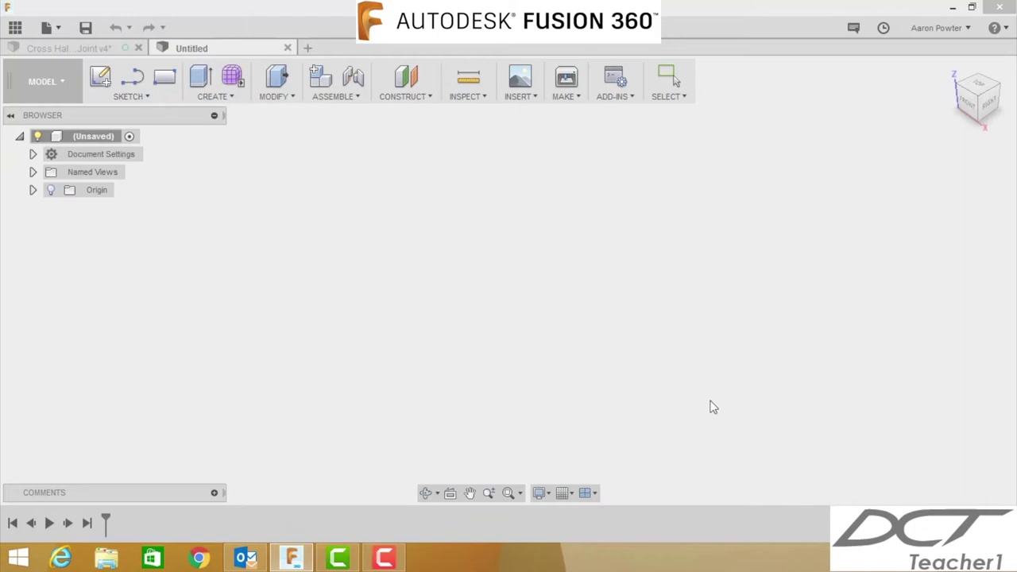
pyautogui.click(322, 86)
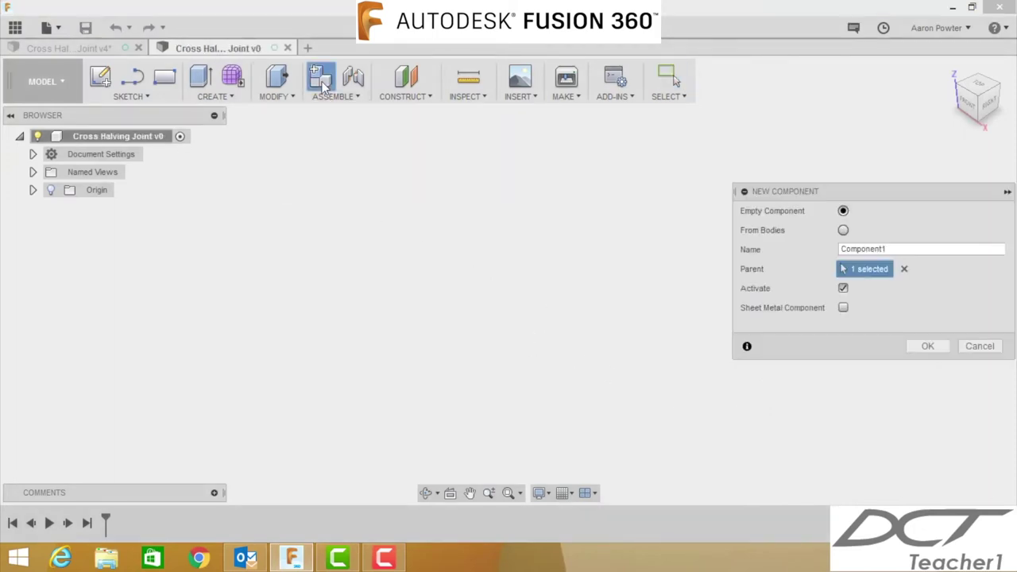
pyautogui.click(904, 269)
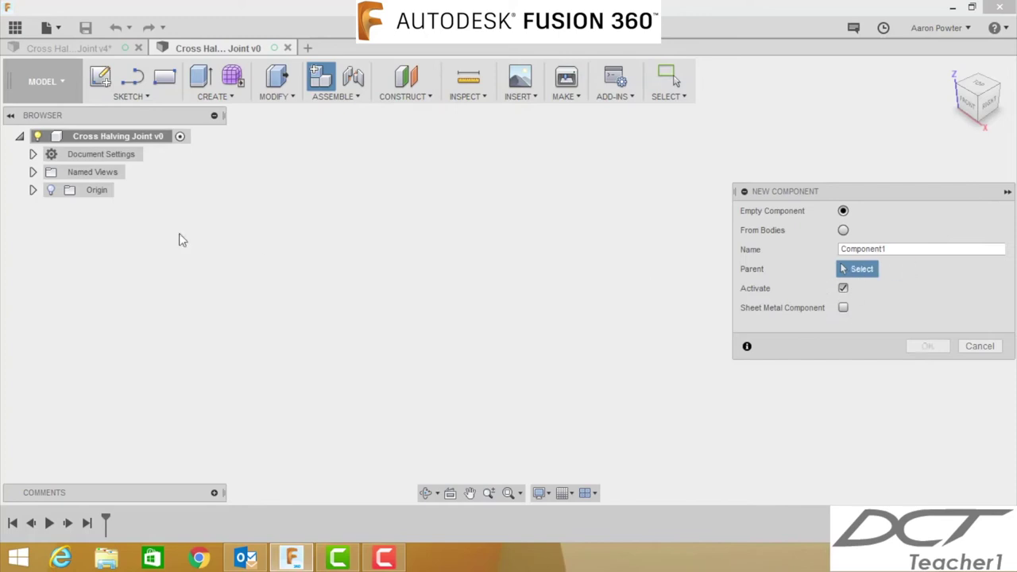
pyautogui.click(101, 136)
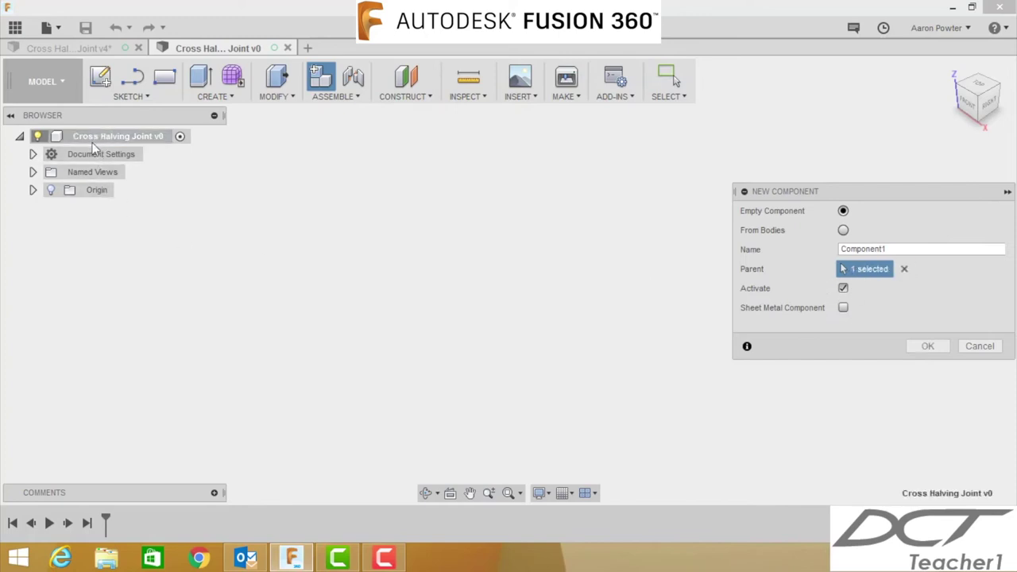
pyautogui.click(851, 251)
pyautogui.doubleClick(854, 252)
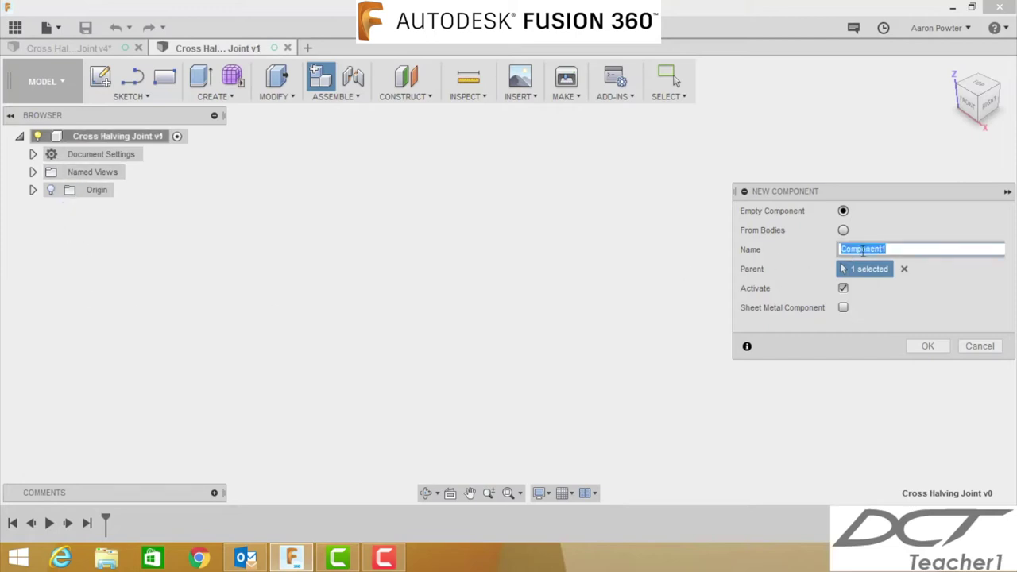
pyautogui.write('Timber1')
pyautogui.press('Return')
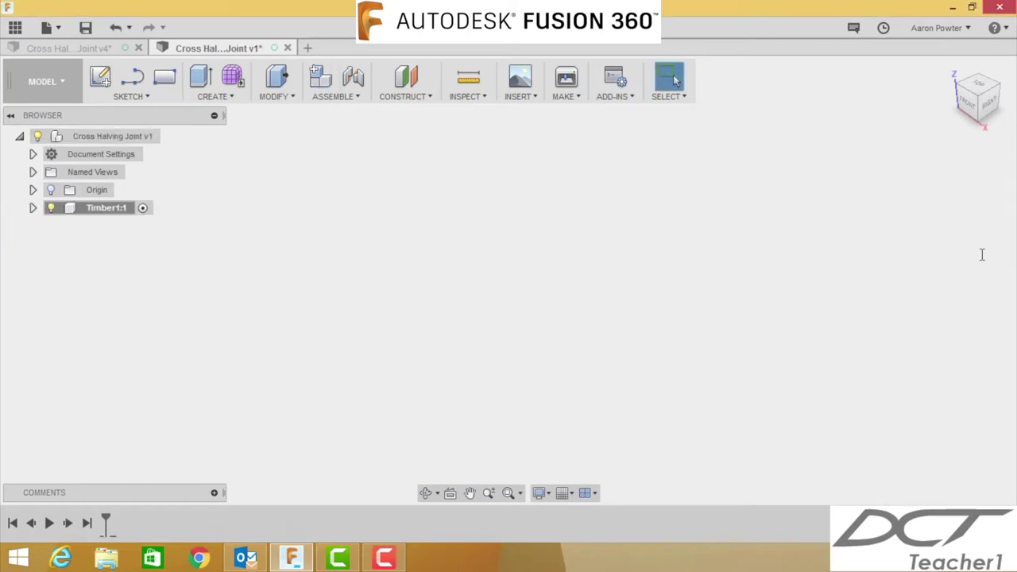
# Open the Change Parameters table, reopening it after a cancelled first attempt
pyautogui.click(275, 98)
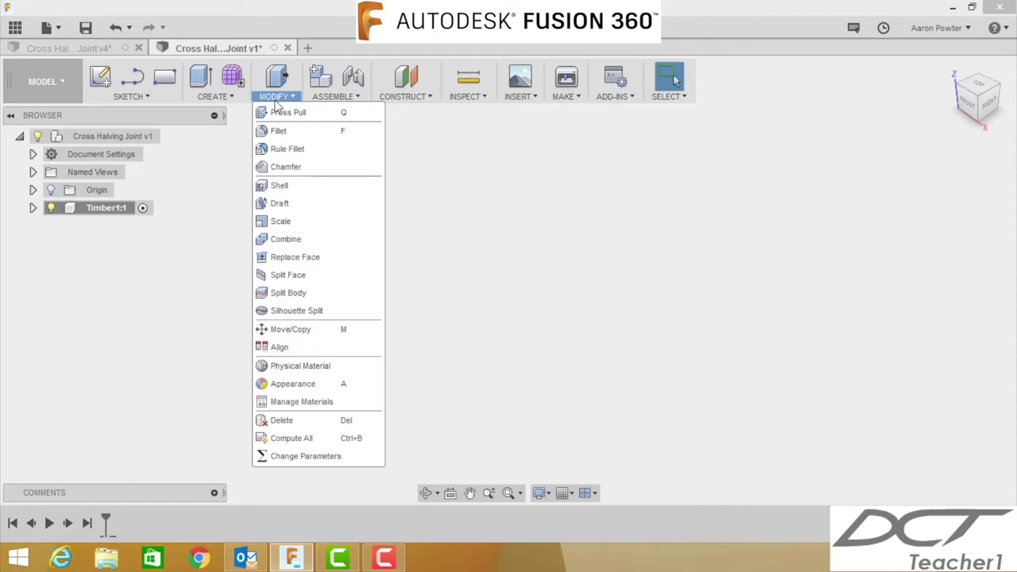
pyautogui.click(334, 457)
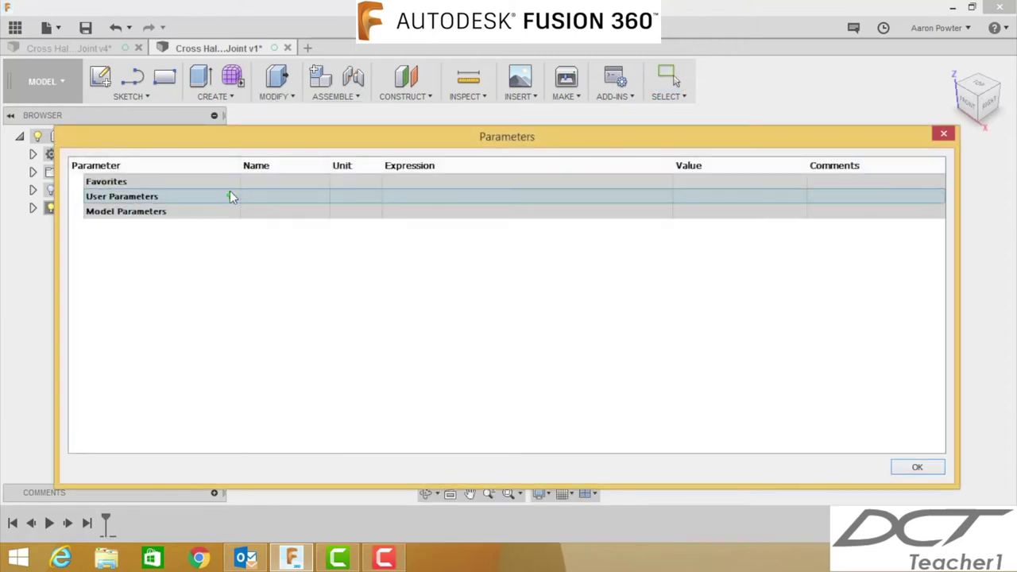
pyautogui.click(230, 195)
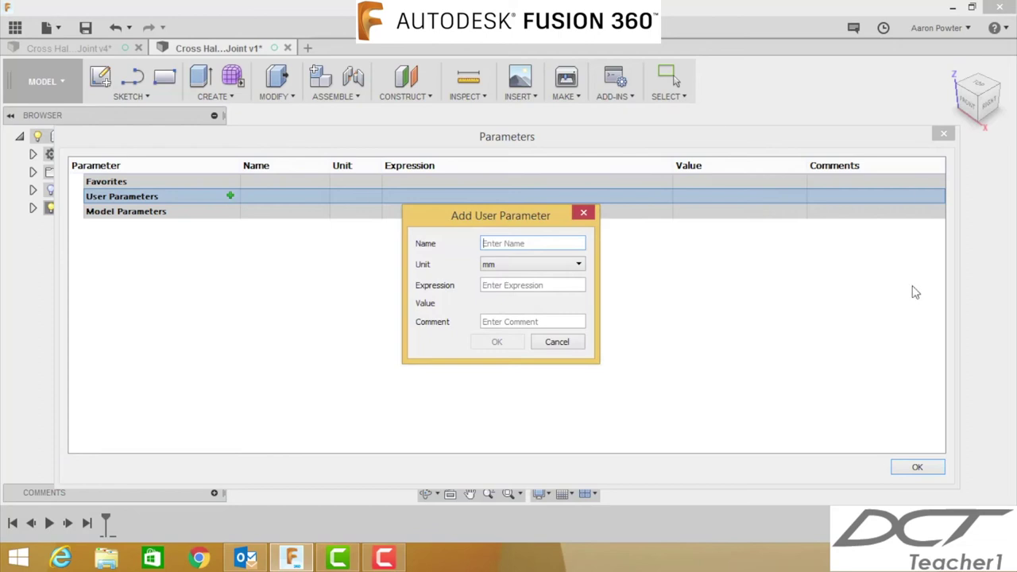
pyautogui.click(561, 344)
pyautogui.click(922, 469)
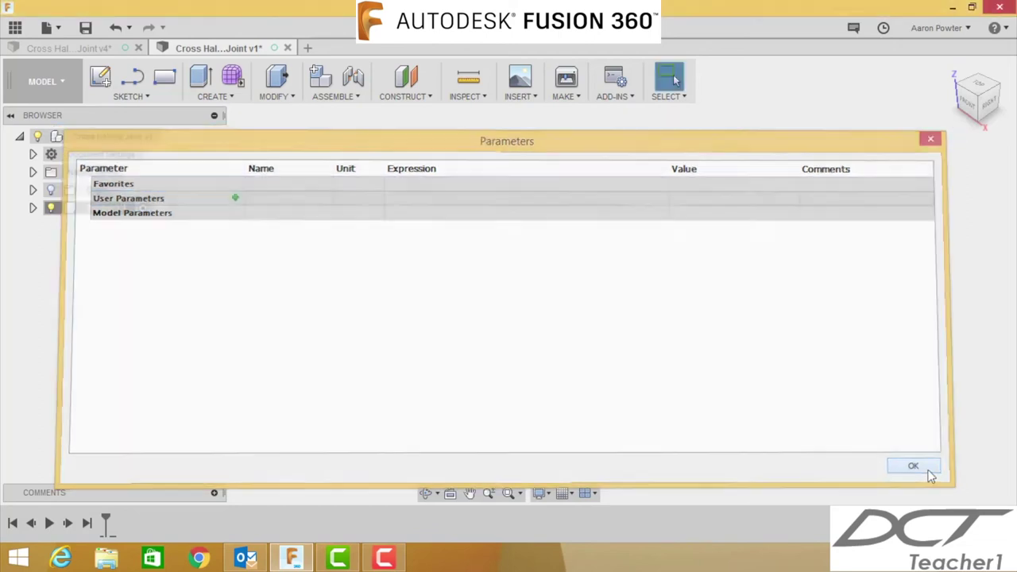
pyautogui.click(279, 99)
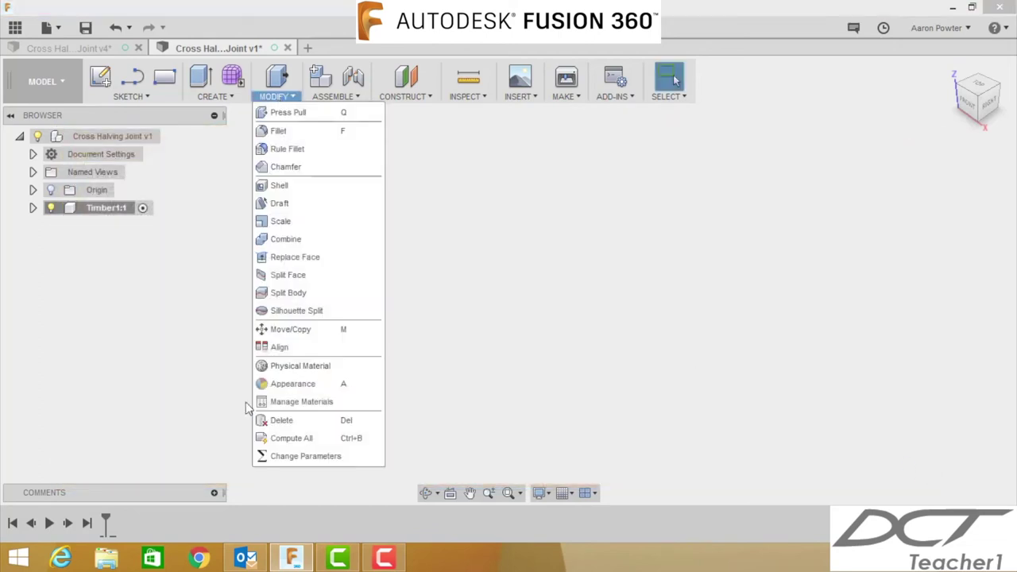
pyautogui.click(278, 459)
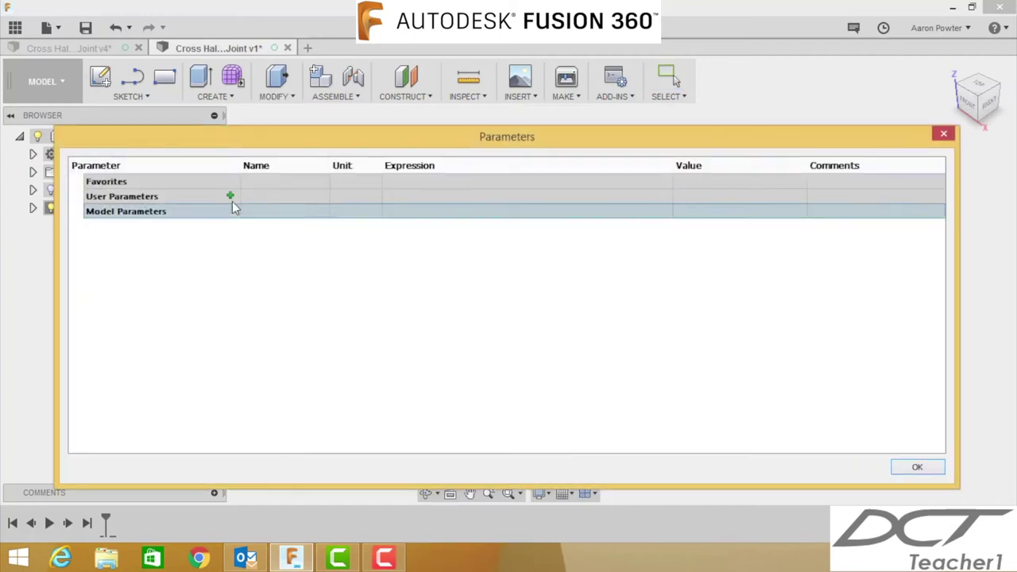
# Add user parameters Length = 300 mm and Width = 42 mm
pyautogui.click(230, 197)
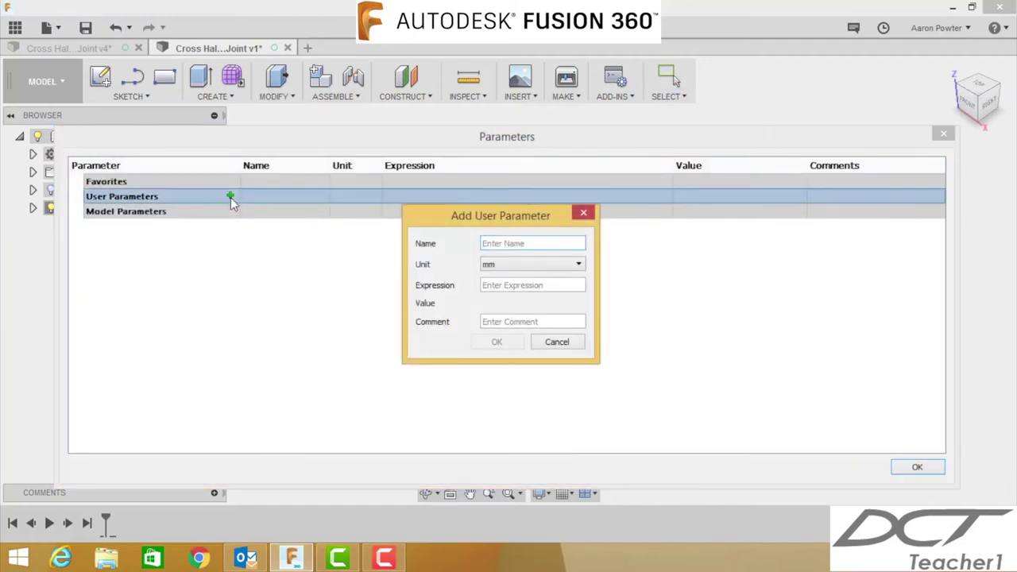
pyautogui.write('Length')
pyautogui.press('Tab')
pyautogui.press('Tab')
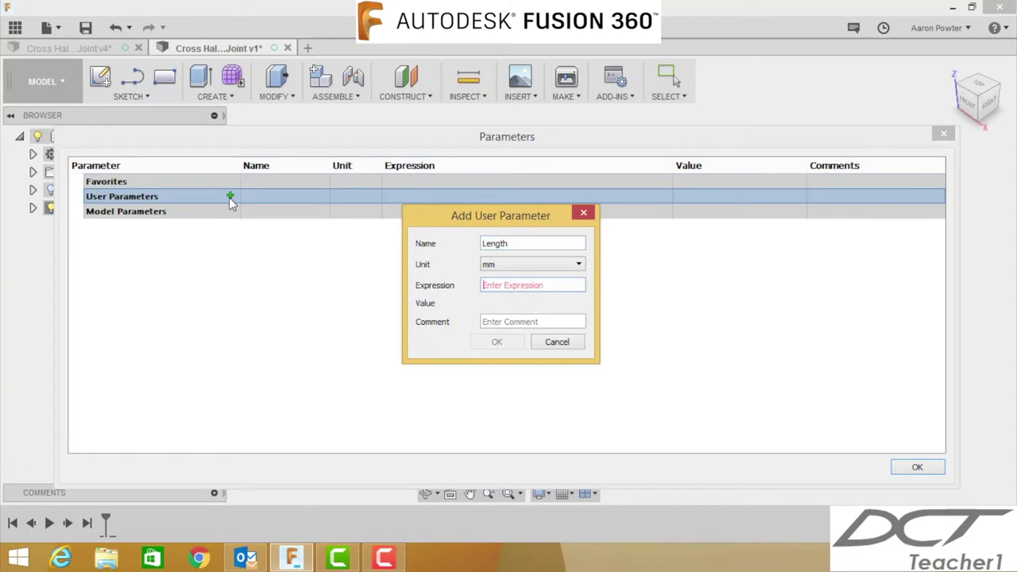
pyautogui.write('300')
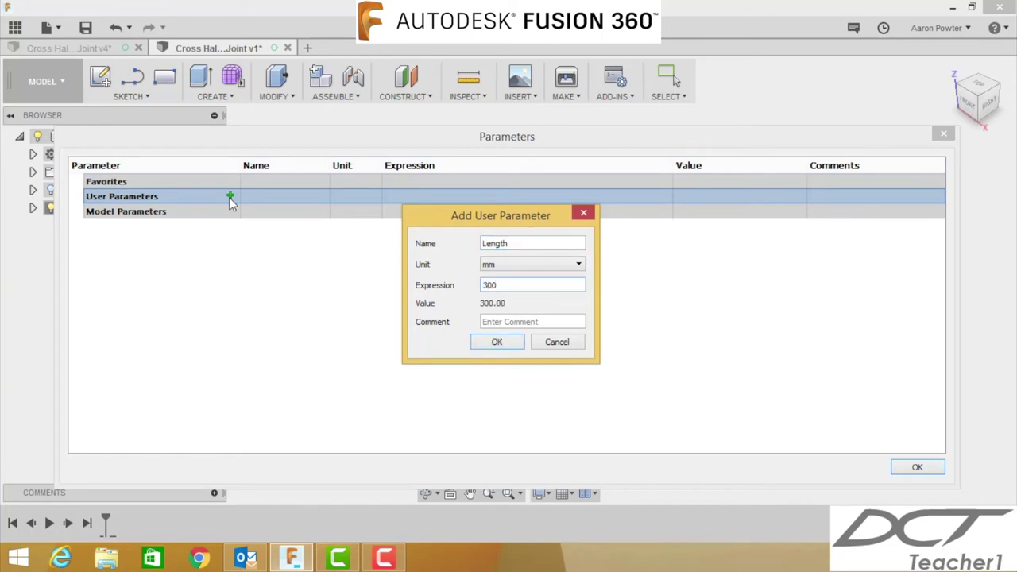
pyautogui.press('Return')
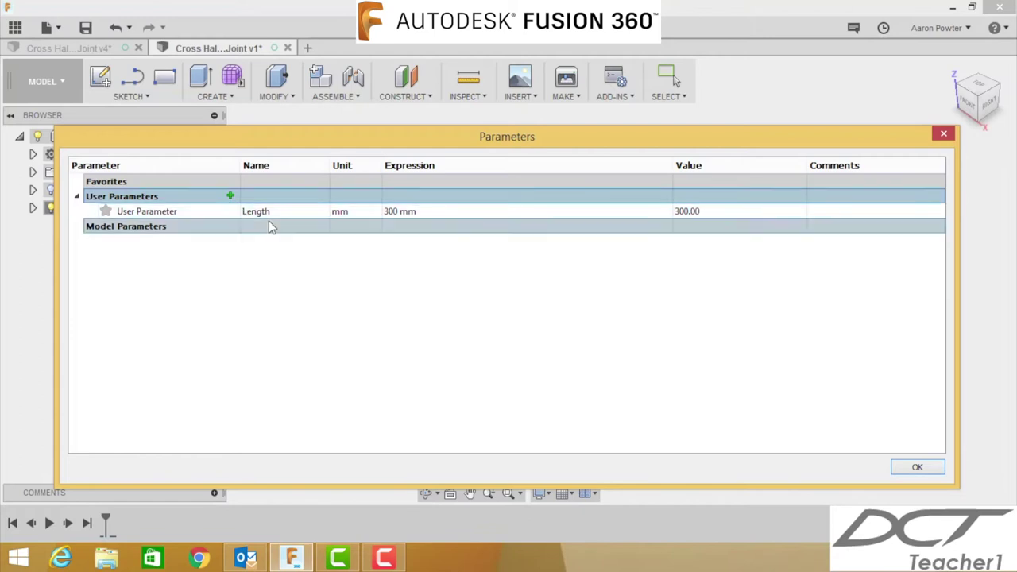
pyautogui.click(230, 196)
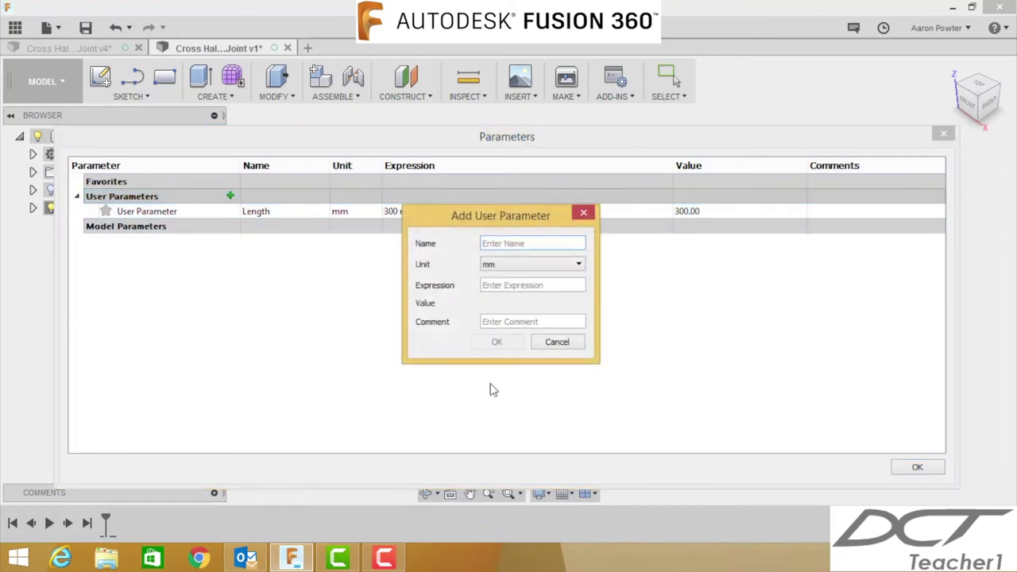
pyautogui.write('Width')
pyautogui.click(549, 287)
pyautogui.write('42')
pyautogui.press('Return')
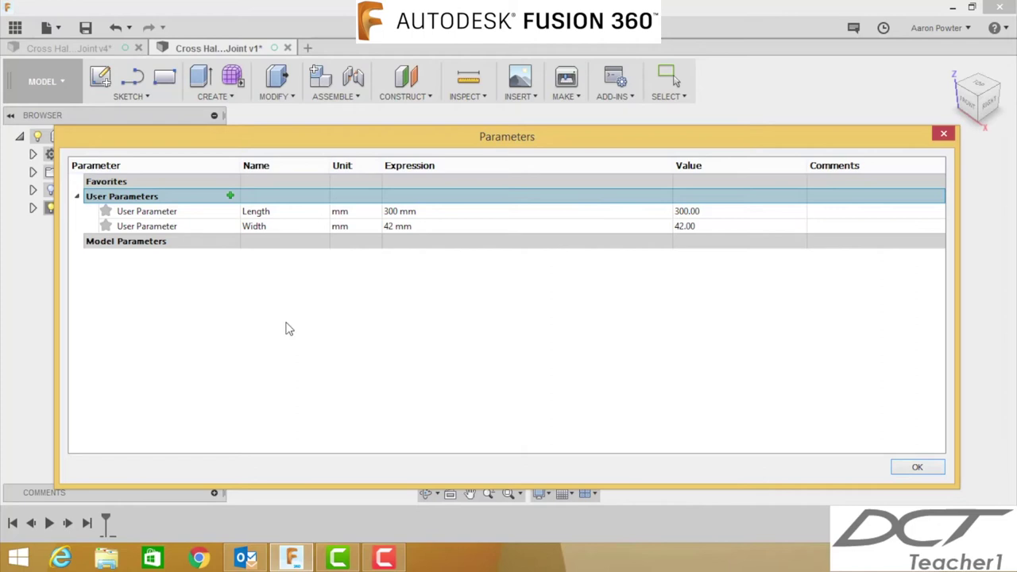
# Add a user parameter Thickness = 19 mm
pyautogui.click(230, 196)
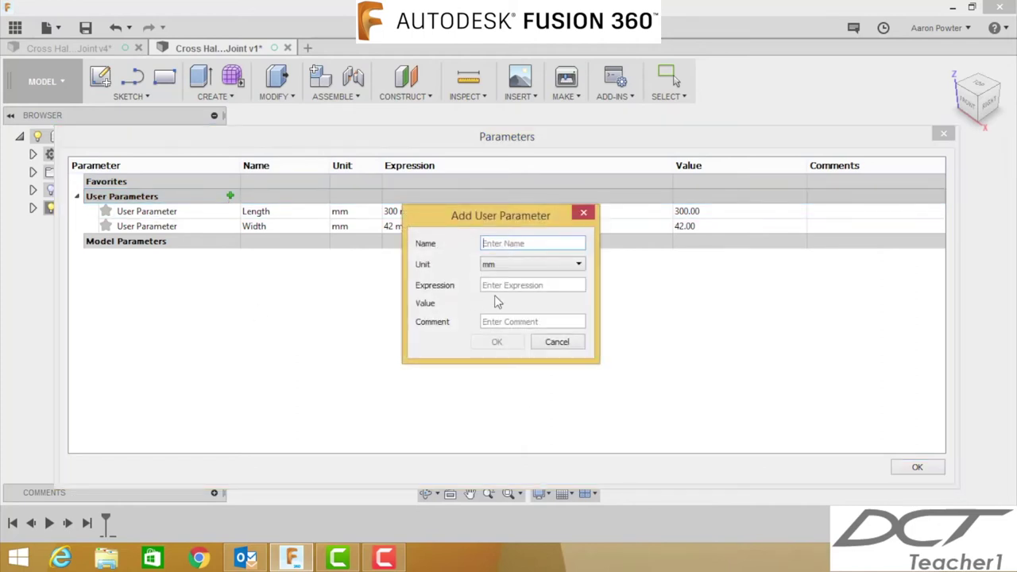
pyautogui.write('Thickness')
pyautogui.press('Tab')
pyautogui.press('Tab')
pyautogui.write('1')
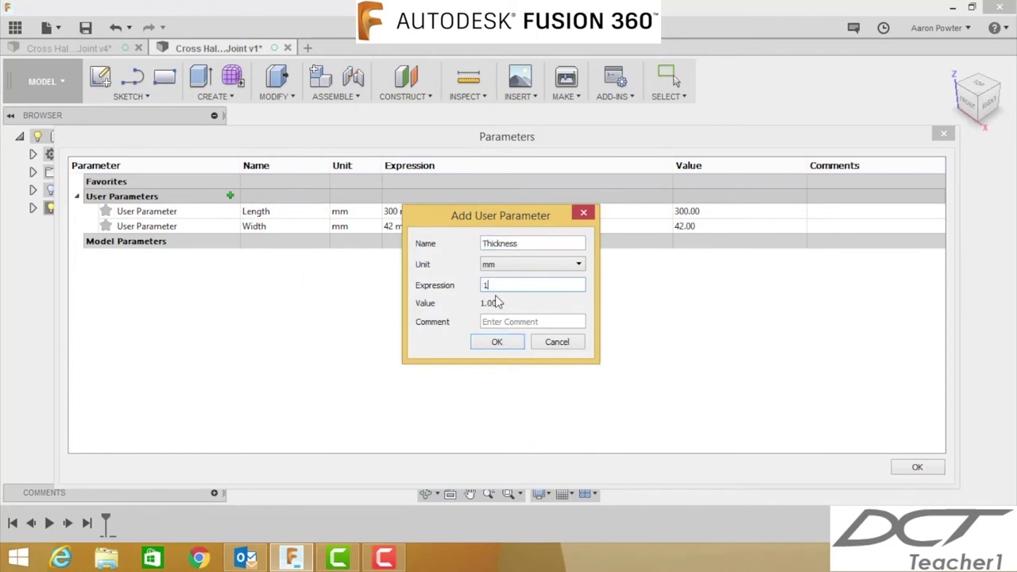
pyautogui.press('Return')
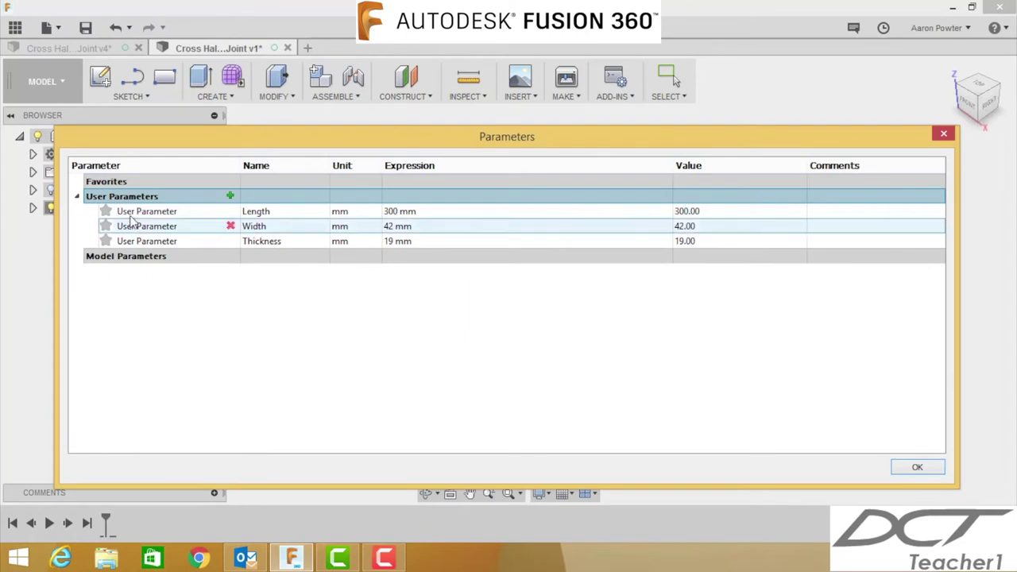
# Add a user parameter Rebate equal to minus half the thickness (-19/2 mm)
pyautogui.click(230, 196)
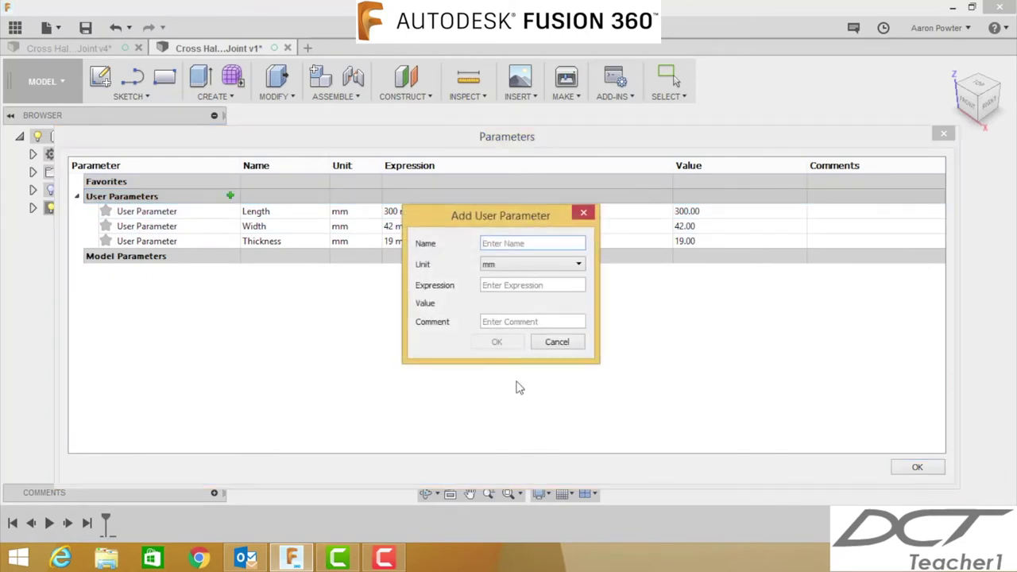
pyautogui.write('Rebate')
pyautogui.click(510, 287)
pyautogui.write('T')
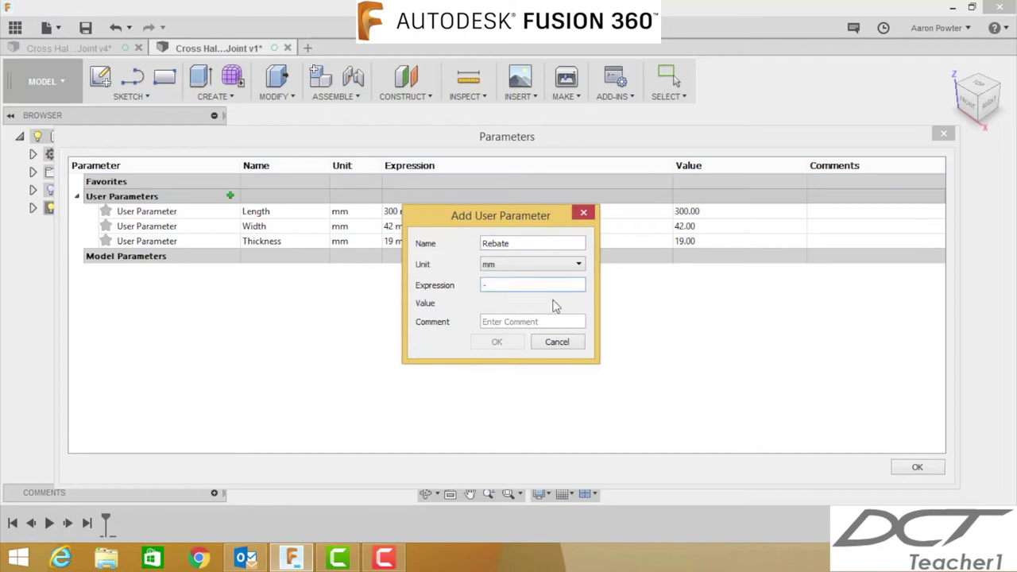
pyautogui.write('19/2')
pyautogui.press('Return')
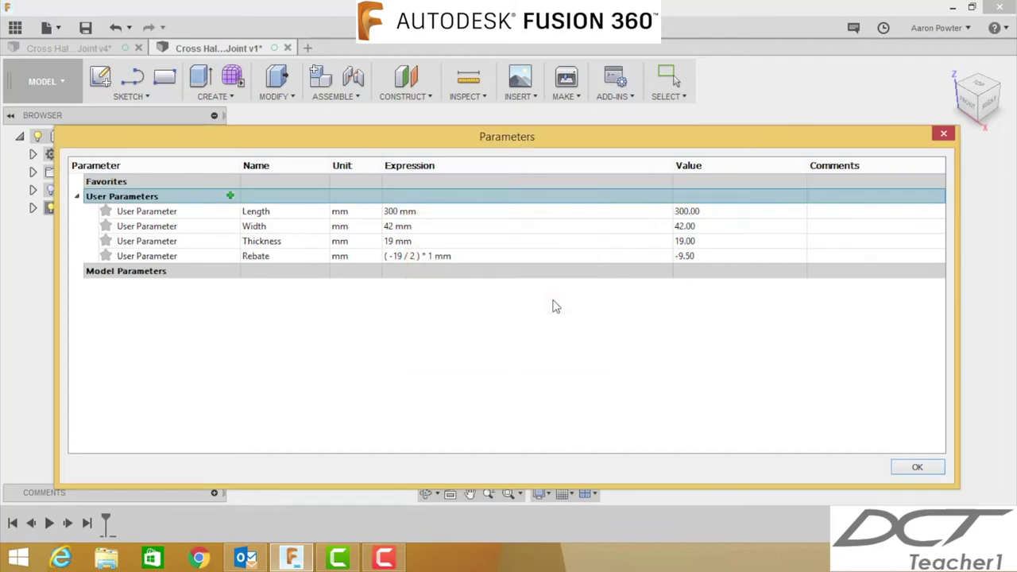
# Add a user parameter Chamfer = 10 mm
pyautogui.click(229, 196)
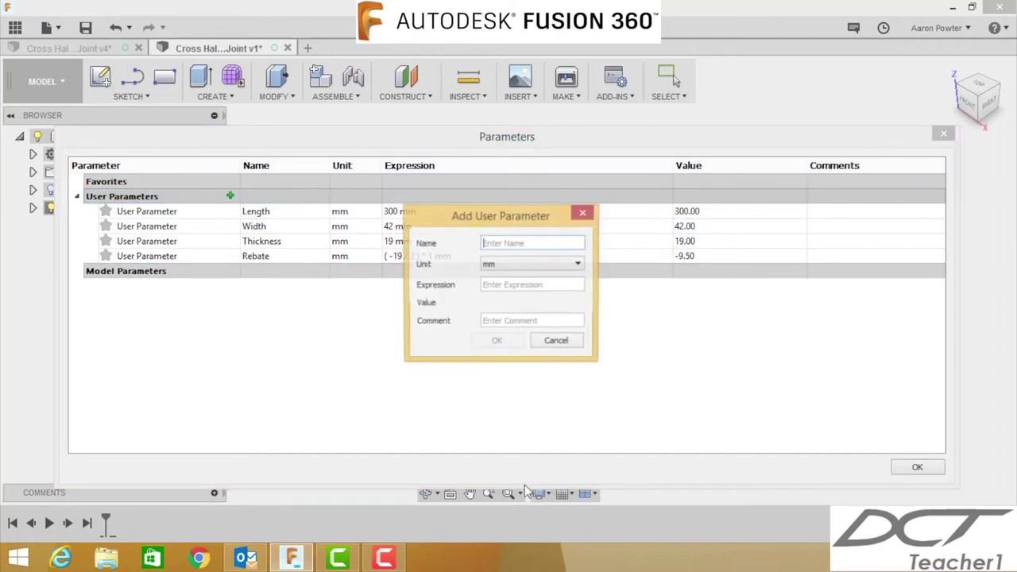
pyautogui.write('Chamfer')
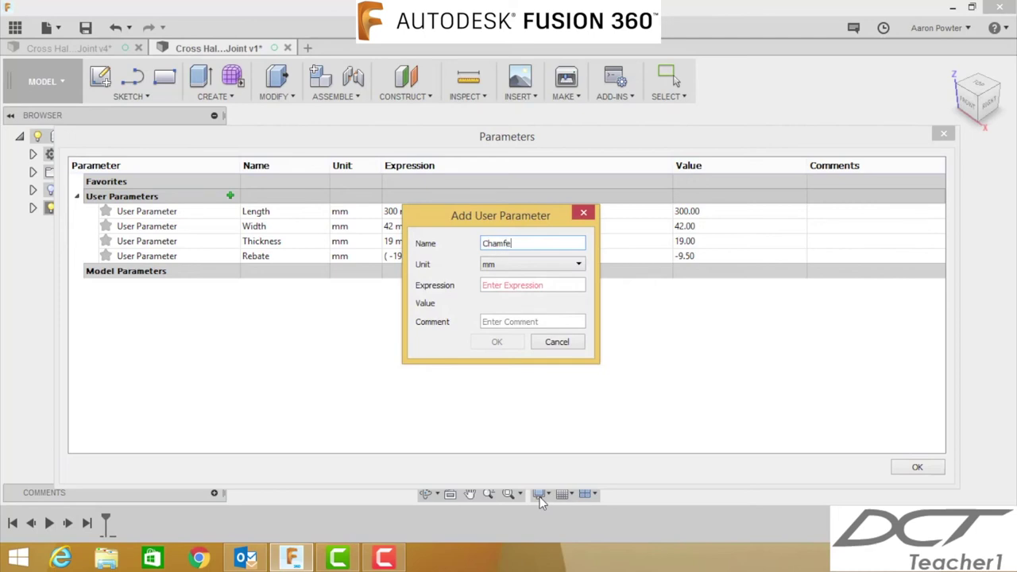
pyautogui.click(517, 286)
pyautogui.write('10')
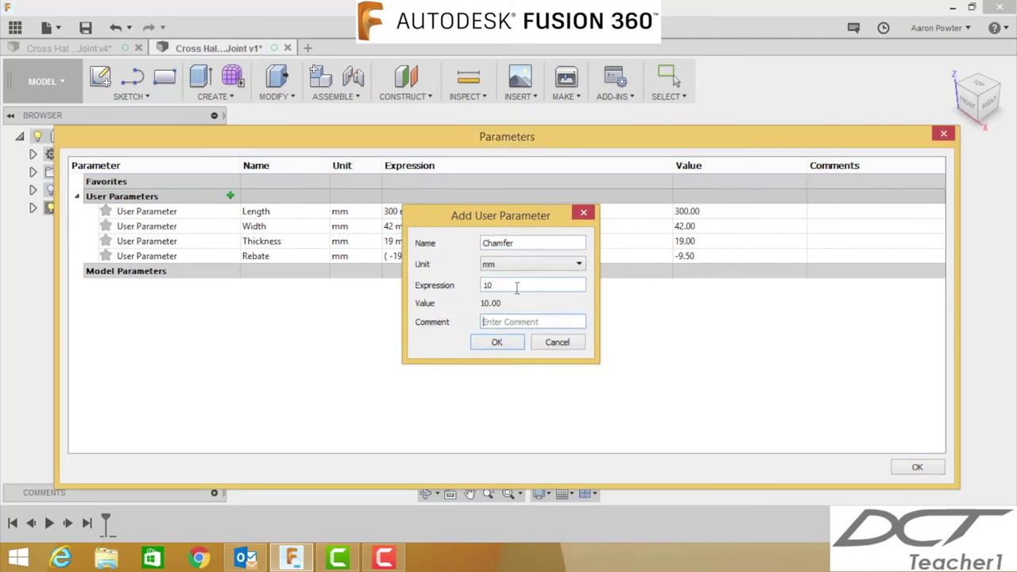
pyautogui.press('Return')
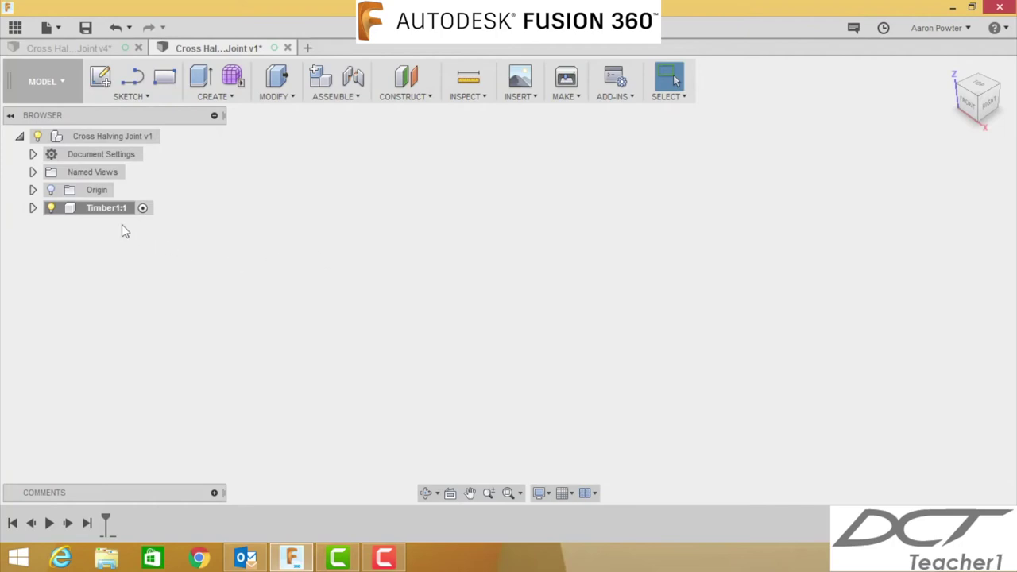
# Start a new sketch on the XY ground plane
pyautogui.click(101, 79)
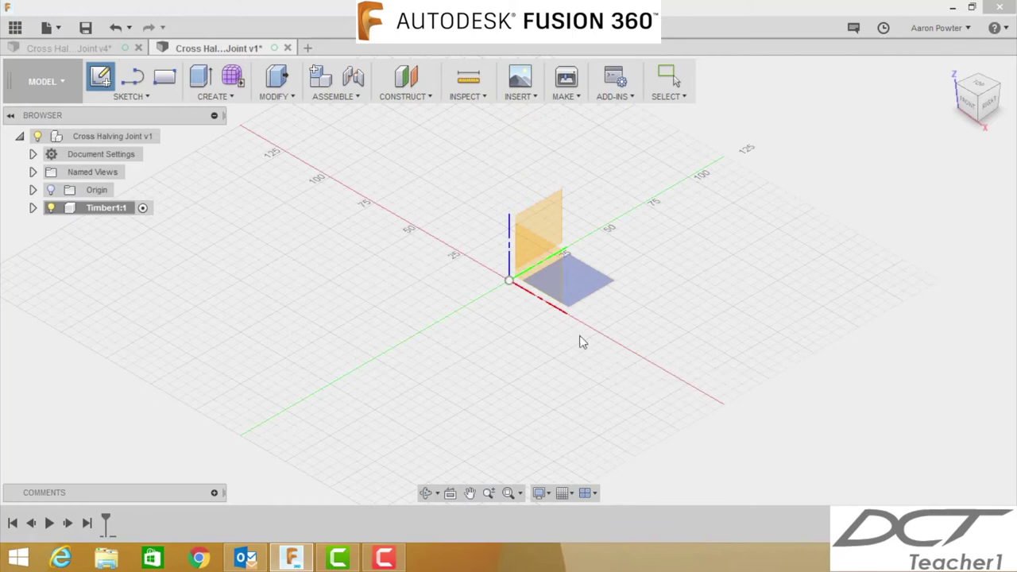
pyautogui.click(517, 291)
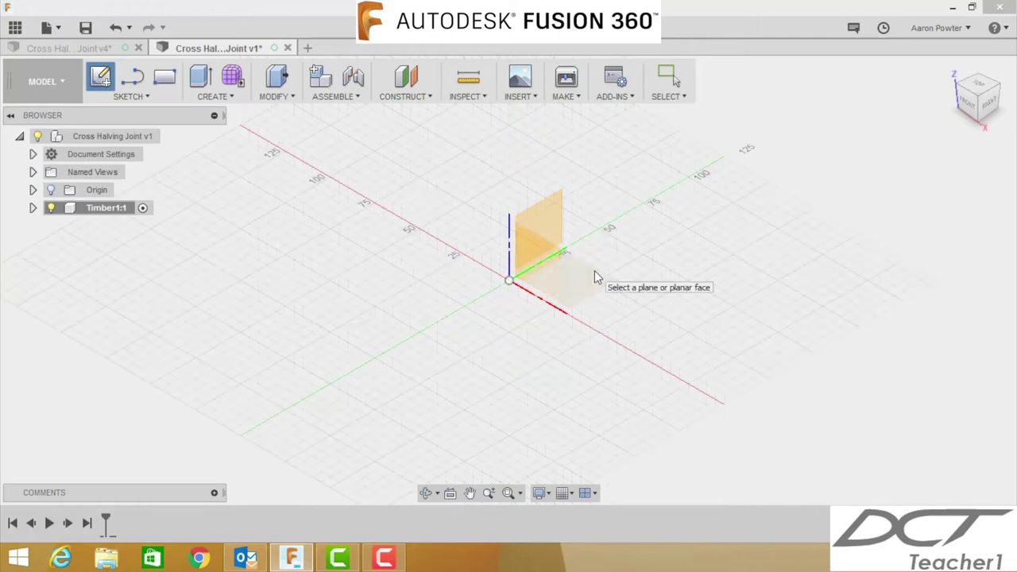
pyautogui.click(595, 273)
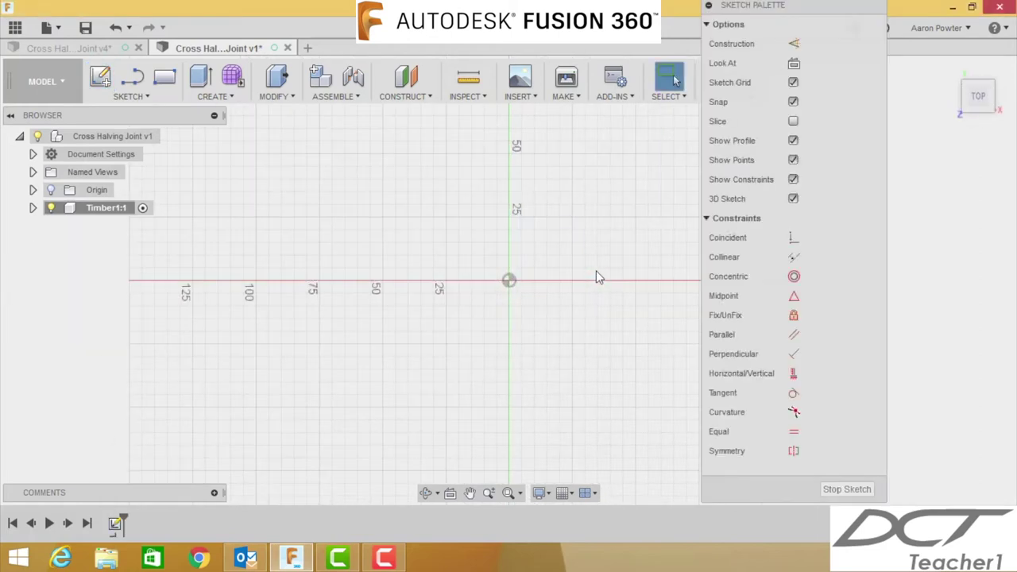
# Draw a centre rectangle at the origin sized Width × Length (42 × 300 mm)
pyautogui.press('r')
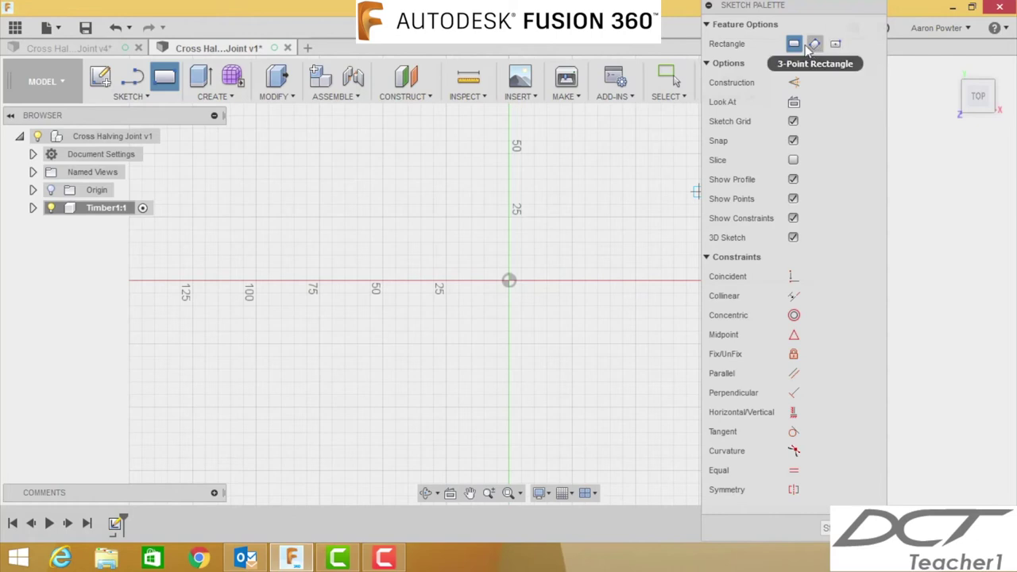
pyautogui.click(836, 44)
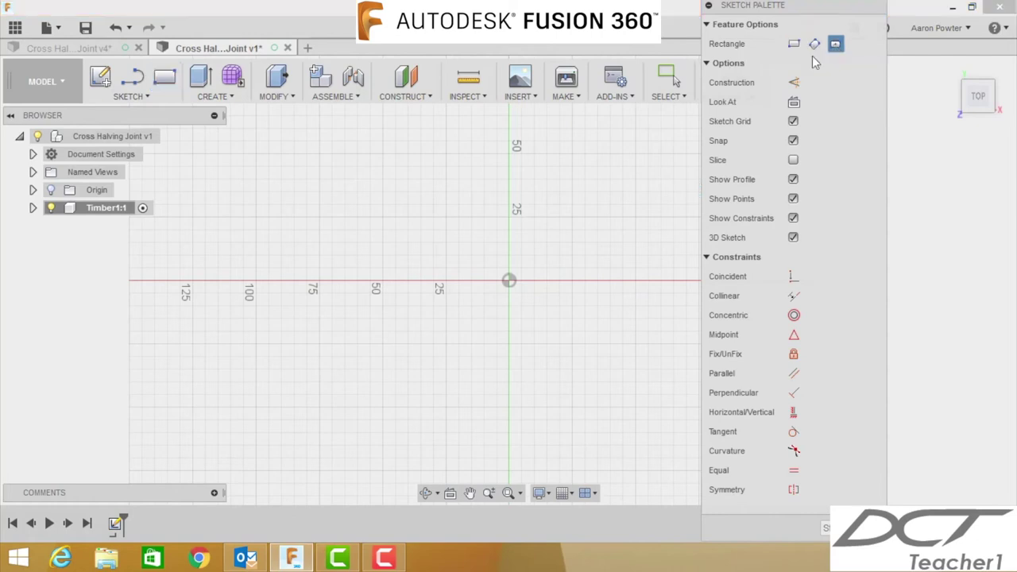
pyautogui.click(511, 282)
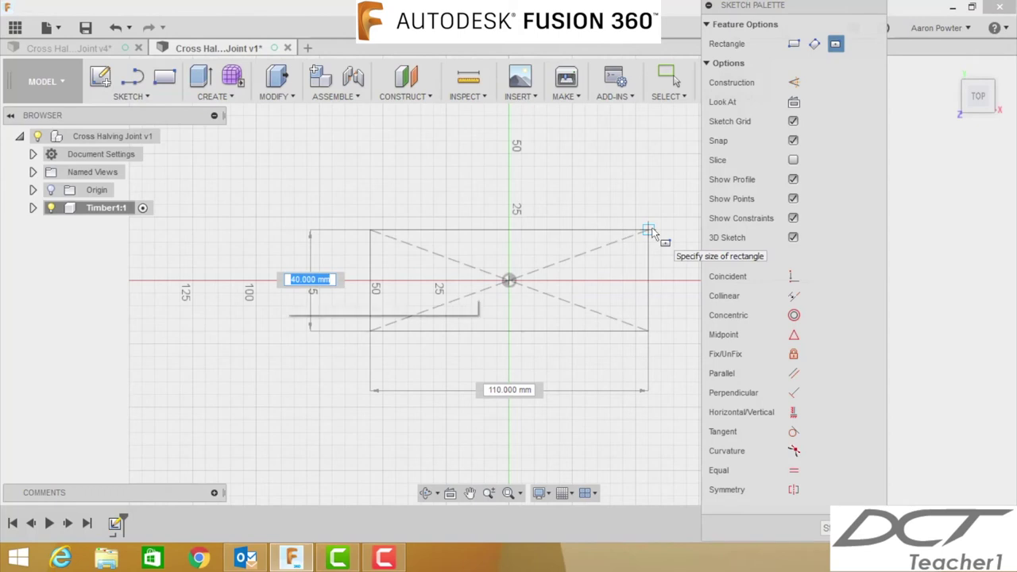
pyautogui.write('Width')
pyautogui.press('Tab')
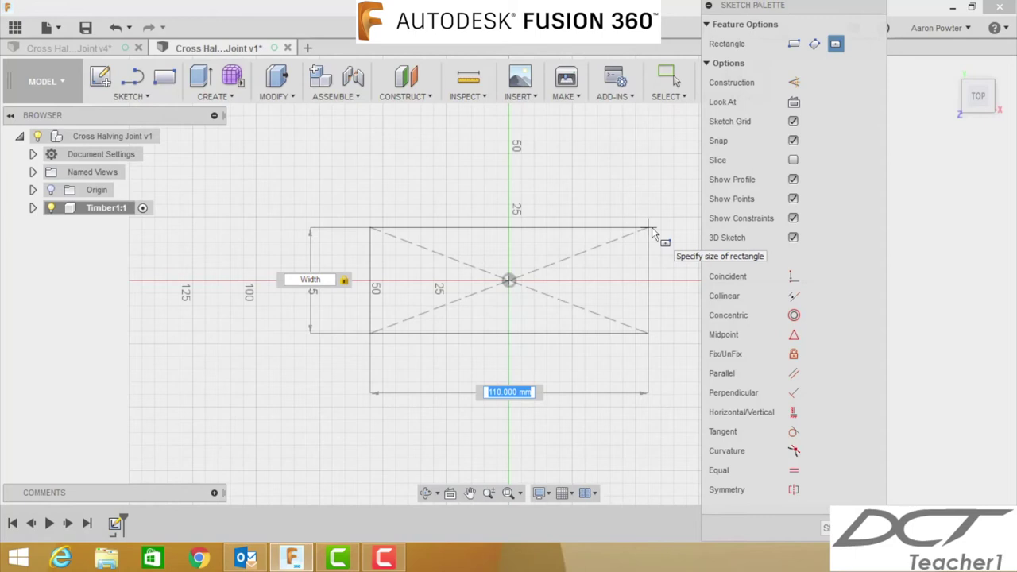
pyautogui.write('le')
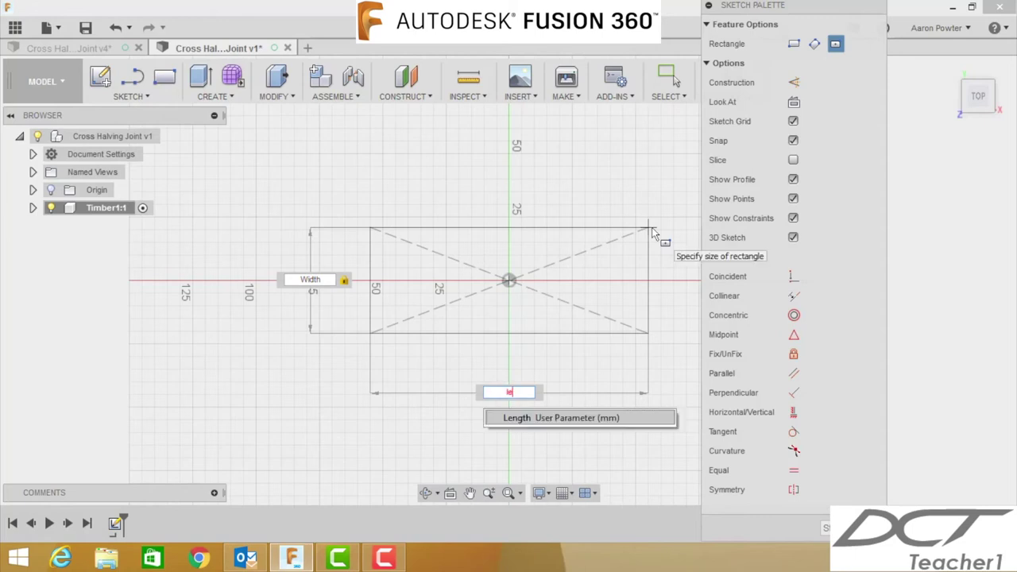
pyautogui.press('Return')
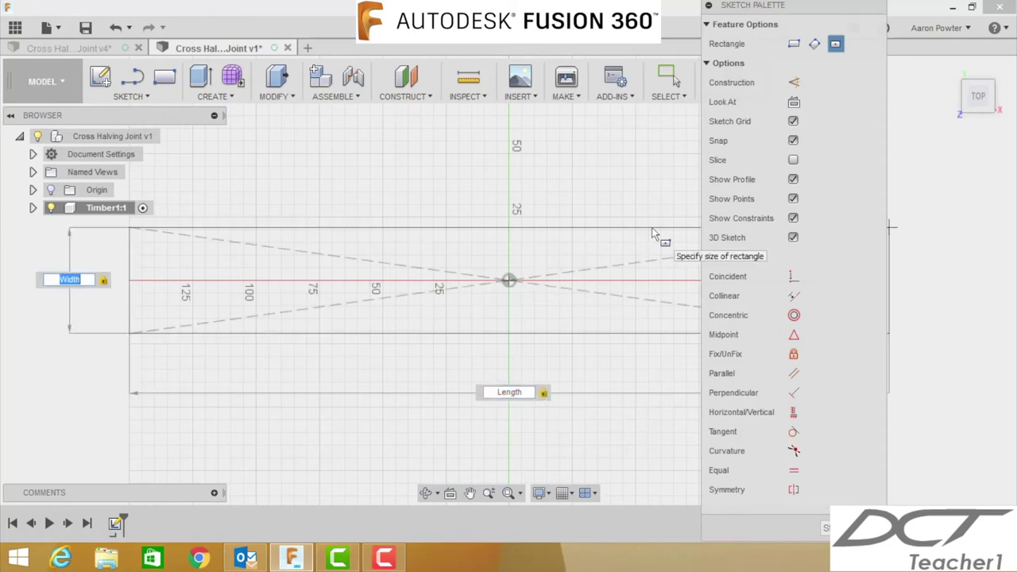
pyautogui.press('Return')
# Extrude the rectangle profile by the Thickness parameter (19 mm) into a solid body
pyautogui.press('e')
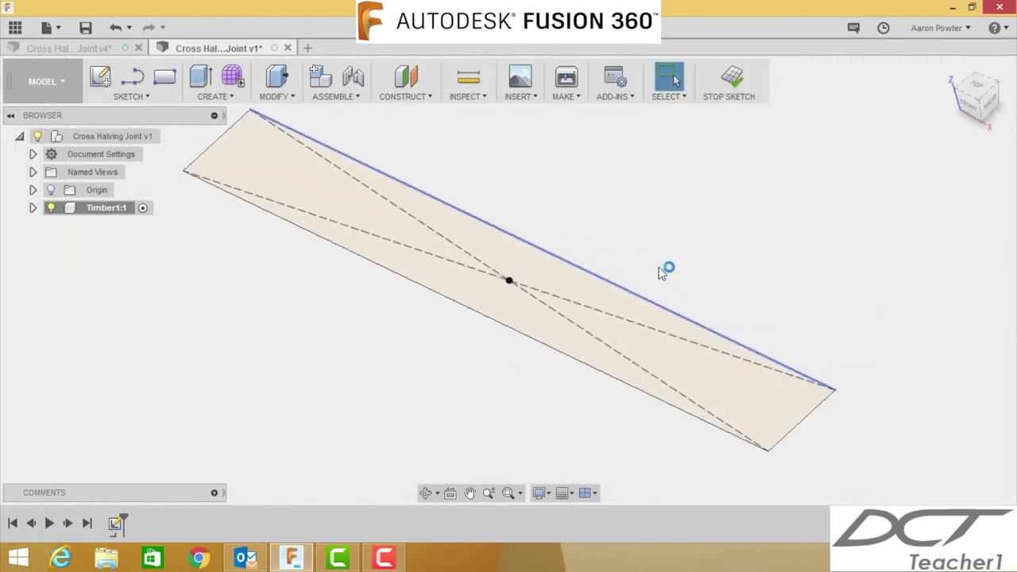
pyautogui.click(573, 309)
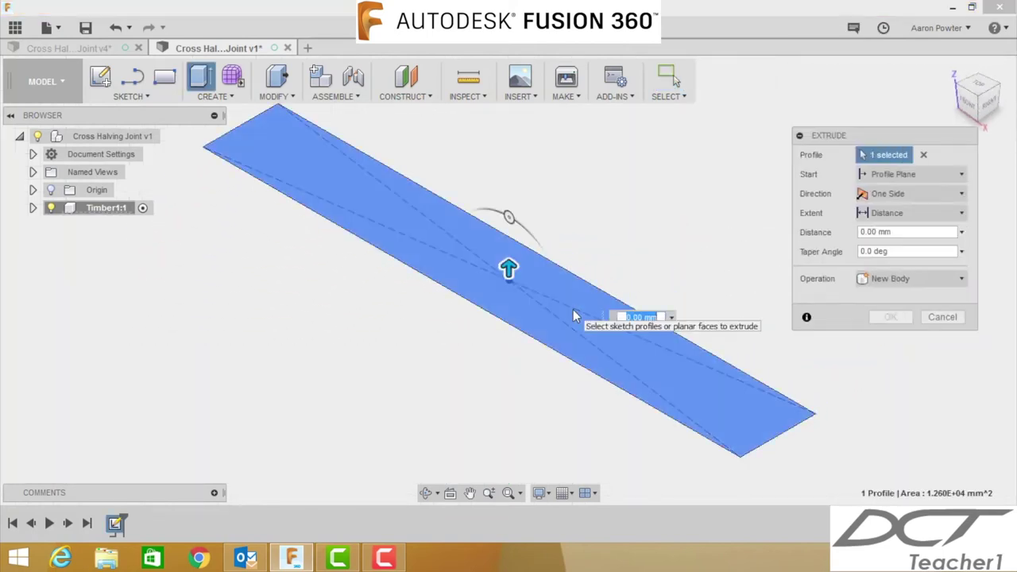
pyautogui.write('thi')
pyautogui.press('Return')
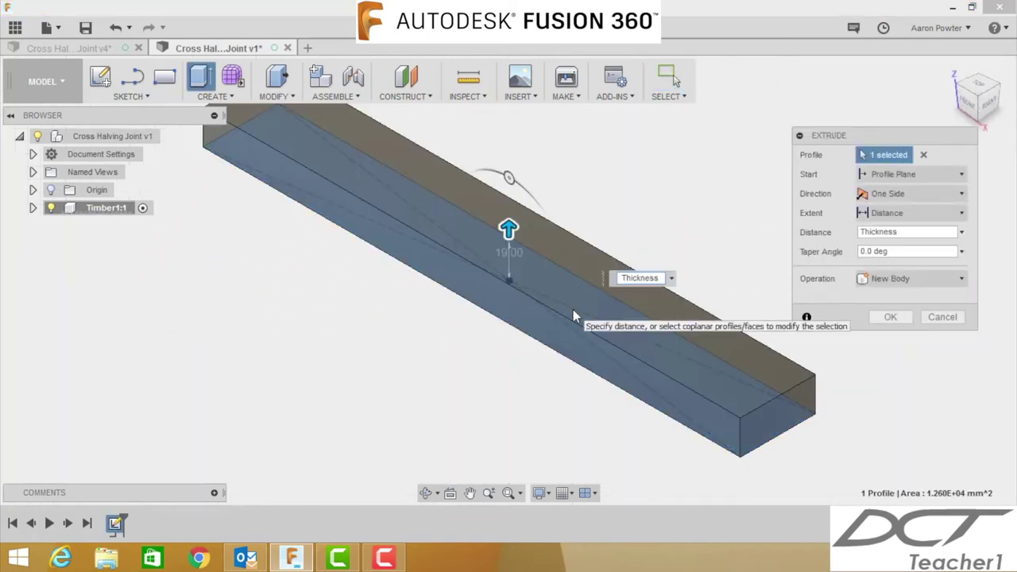
pyautogui.press('Return')
pyautogui.scroll(-1, 494, 365)
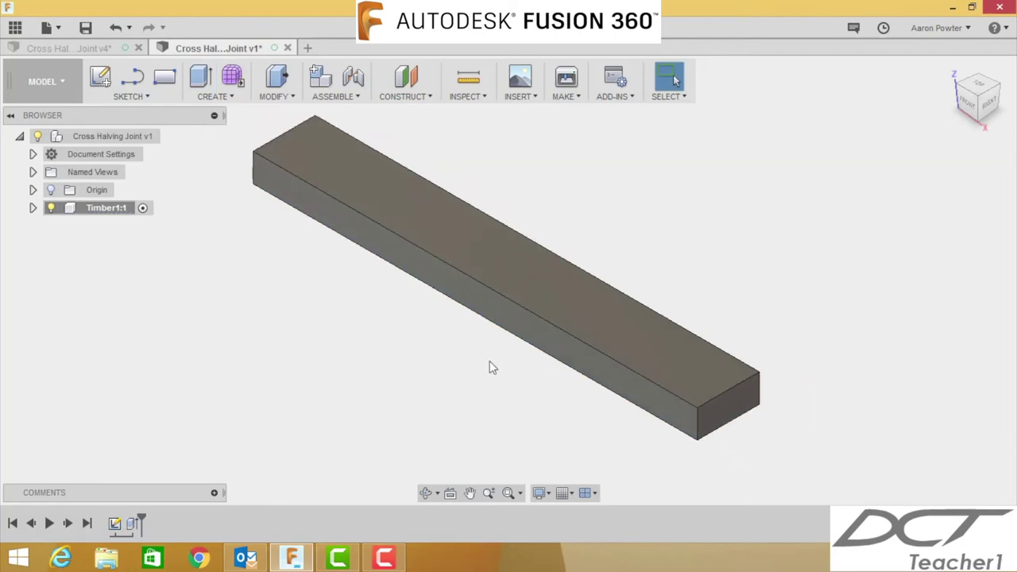
pyautogui.moveTo(279, 395); pyautogui.dragTo(329, 409, button='middle')
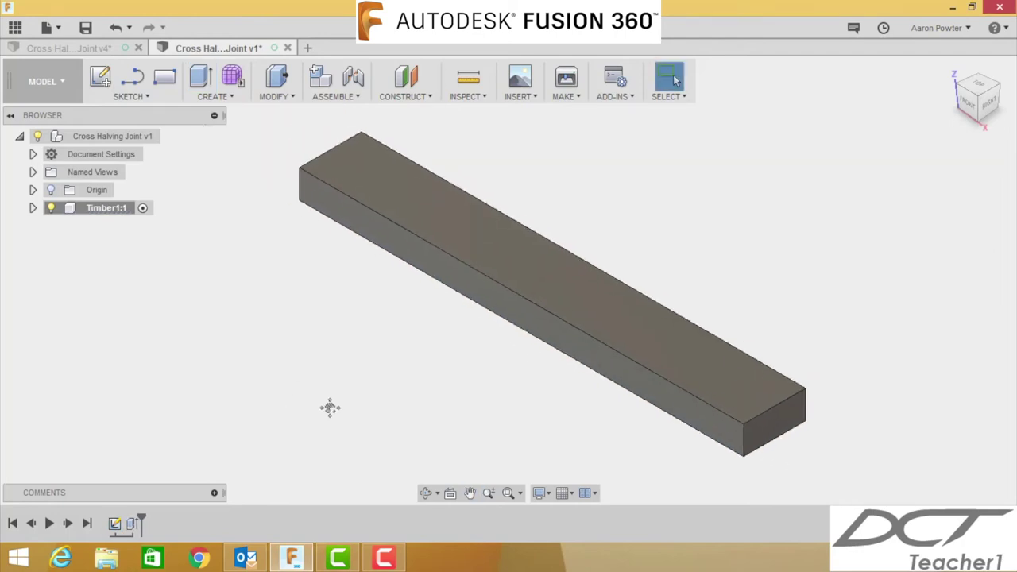
# Start a sketch on the timber's top face using the centre rectangle tool
pyautogui.click(459, 248)
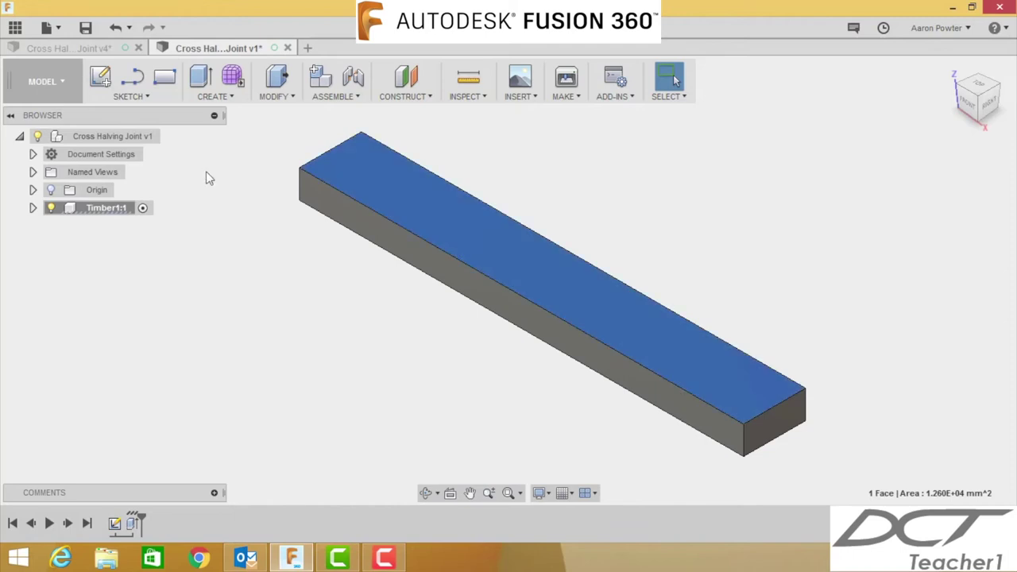
pyautogui.press('r')
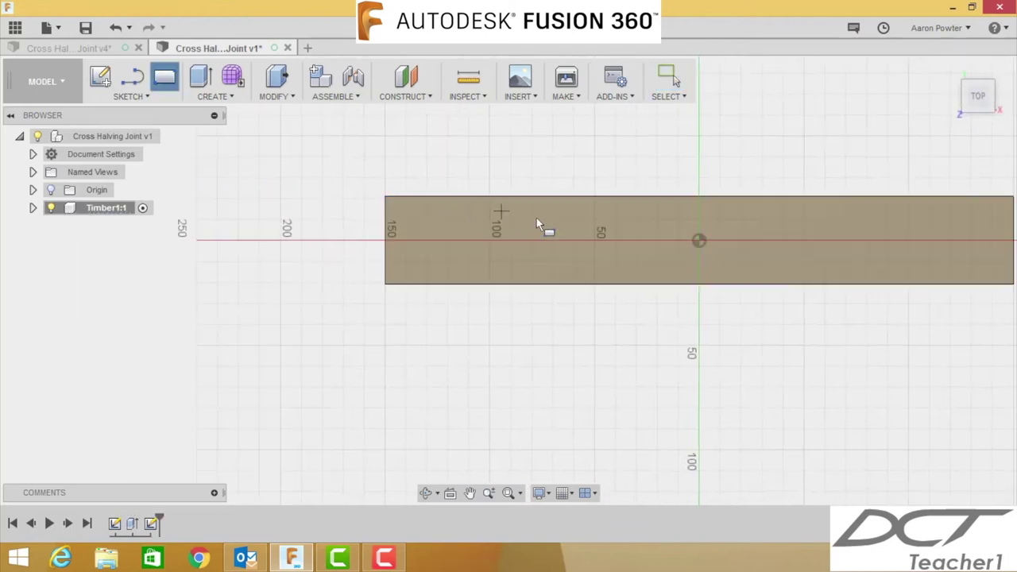
pyautogui.moveTo(799, 8); pyautogui.dragTo(894, 7)
pyautogui.click(932, 43)
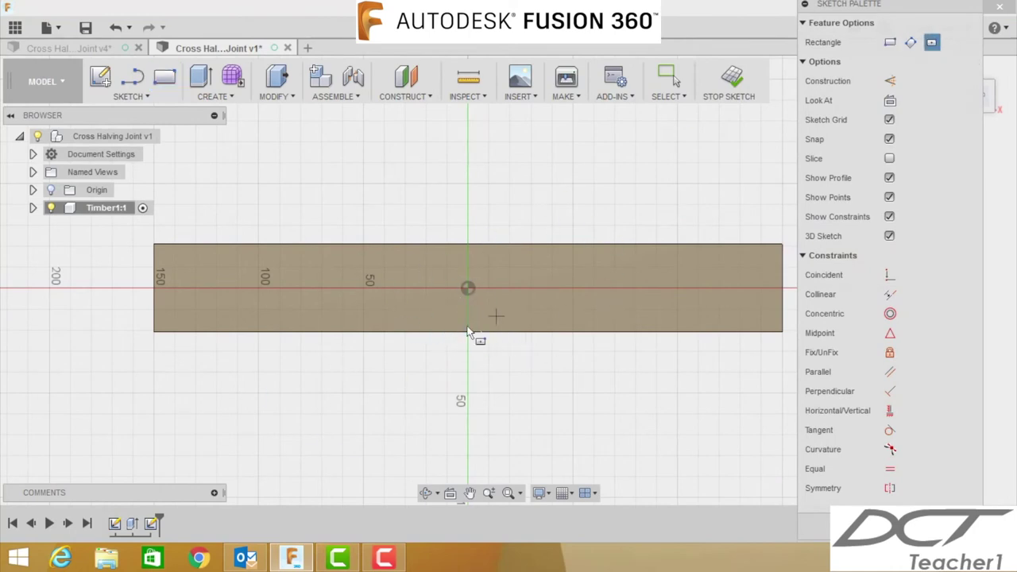
pyautogui.scroll(2, 543, 312)
pyautogui.scroll(-4, 536, 323)
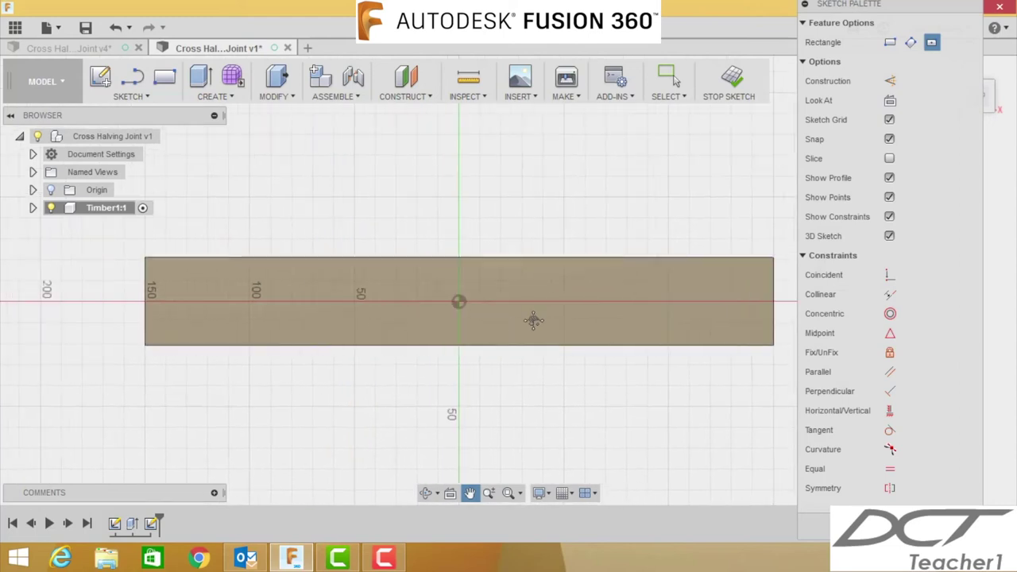
pyautogui.scroll(2, 536, 323)
pyautogui.scroll(1, 535, 320)
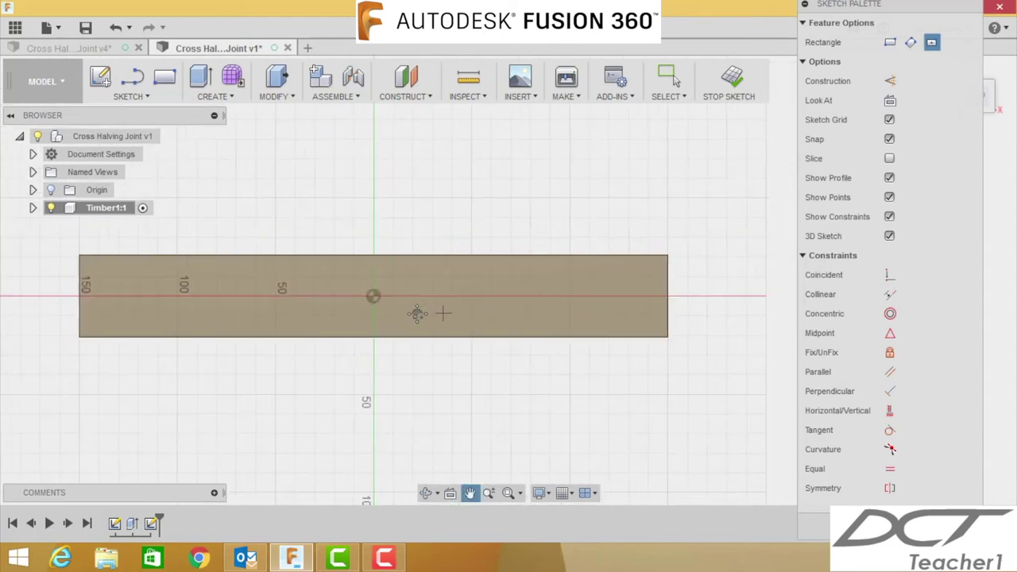
pyautogui.scroll(-1, 524, 334)
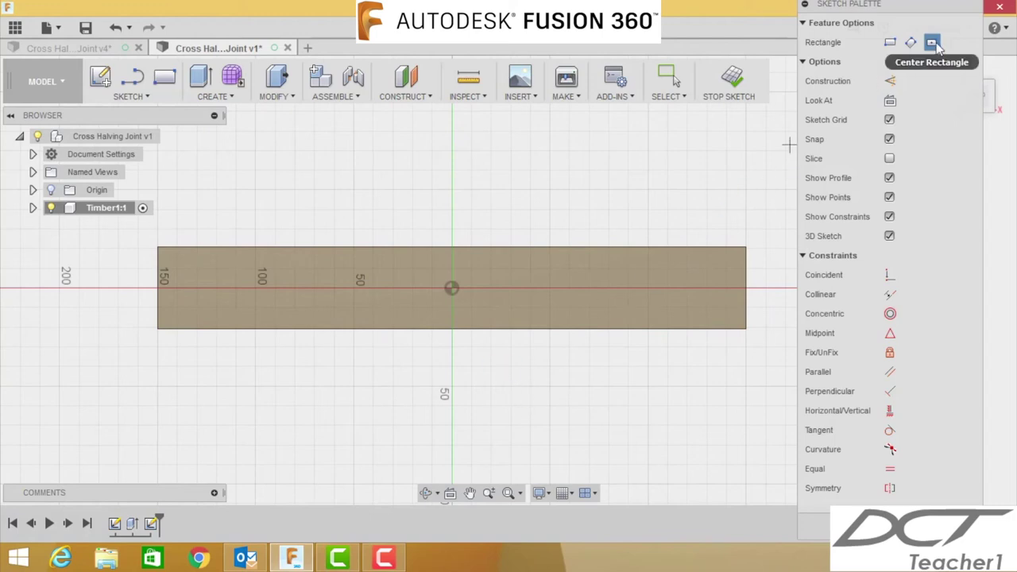
# Draw a square centred on the origin with both sides set to Width (42 mm)
pyautogui.click(451, 289)
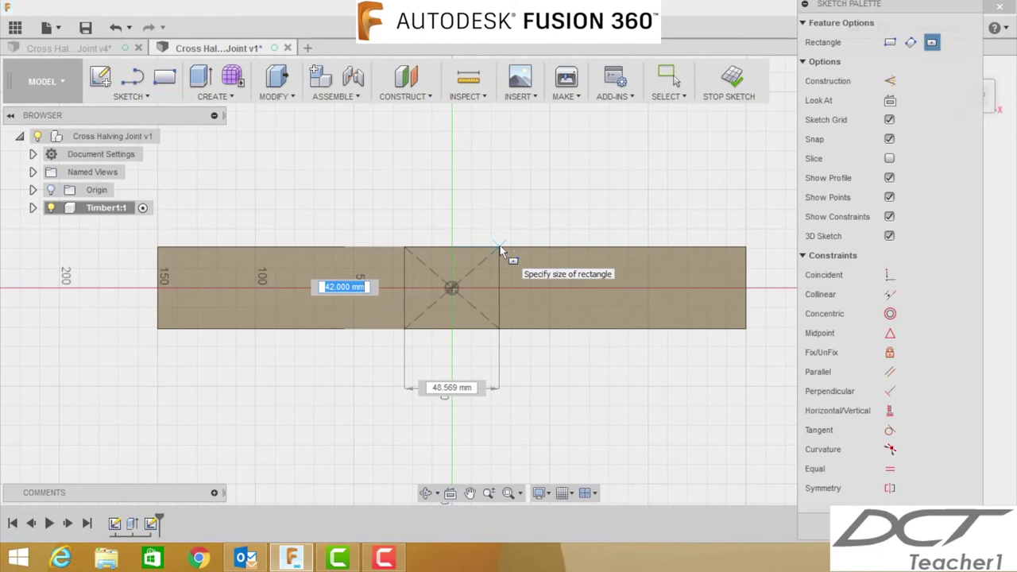
pyautogui.write('w')
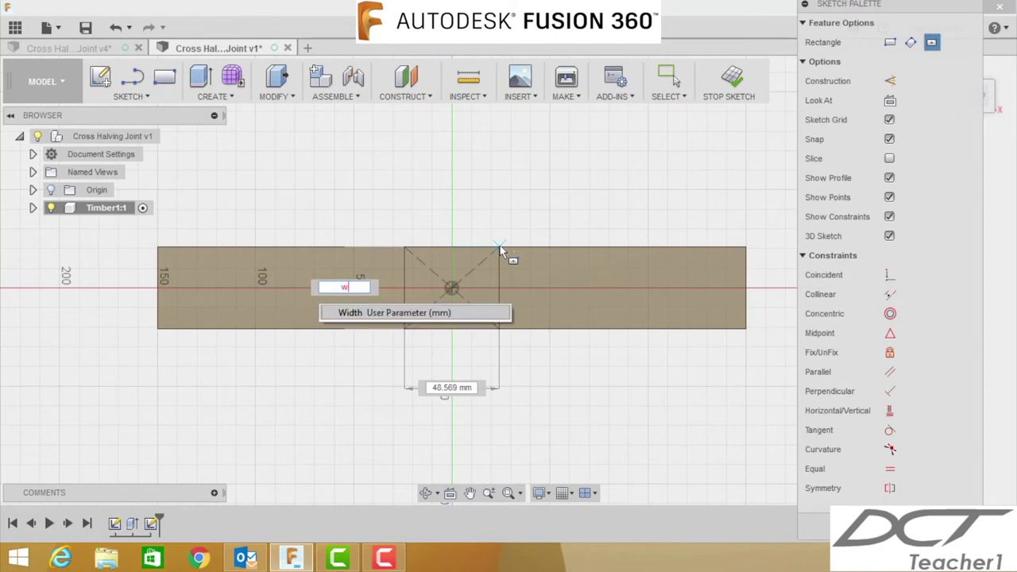
pyautogui.press('Return')
pyautogui.press('Tab')
pyautogui.write('w')
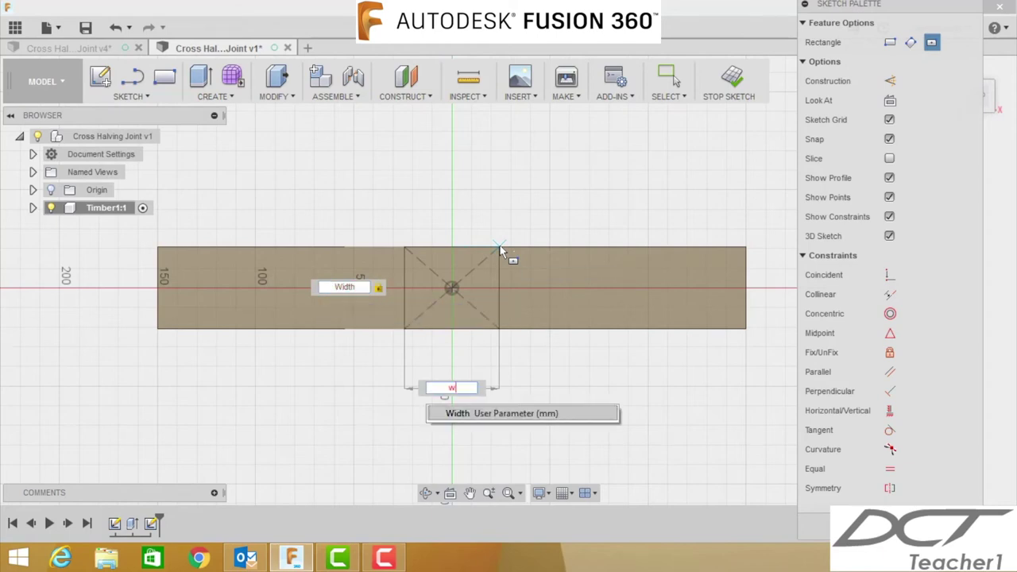
pyautogui.press('Return')
pyautogui.press('Tab')
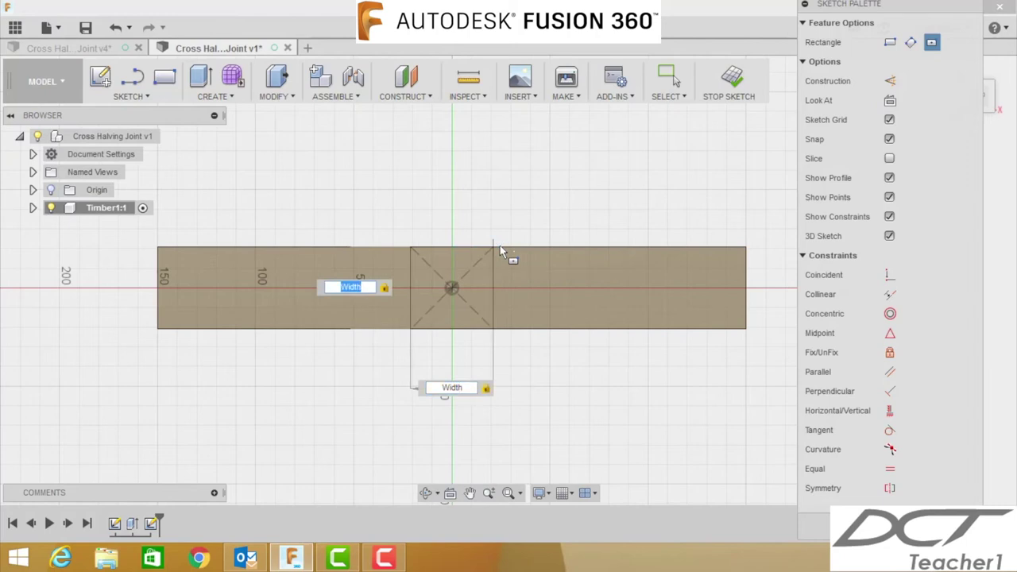
pyautogui.press('Return')
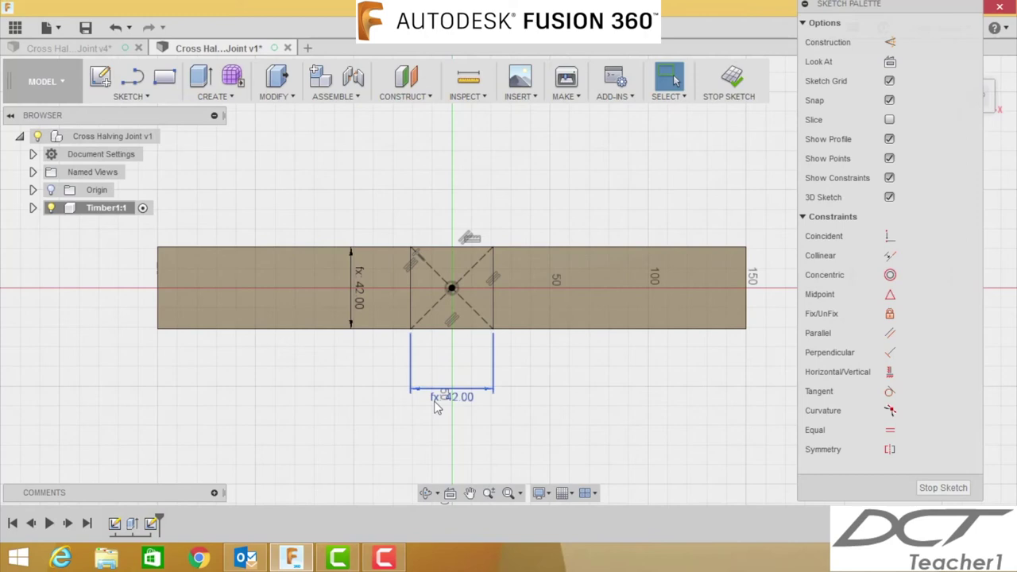
pyautogui.click(277, 99)
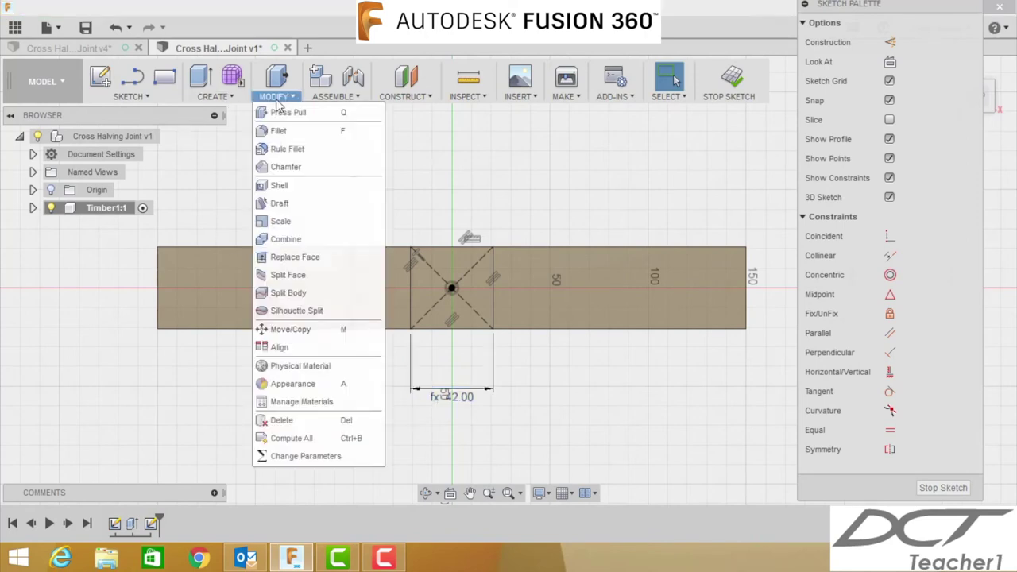
pyautogui.click(312, 467)
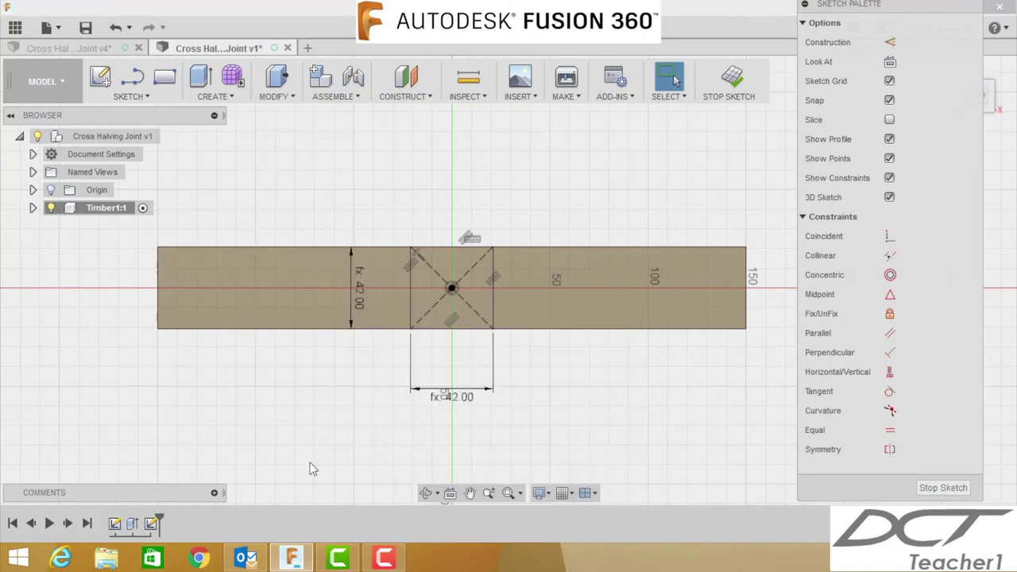
# Cut the square profile 9.5 mm into the timber using the Rebate parameter as the extrude distance
pyautogui.press('e')
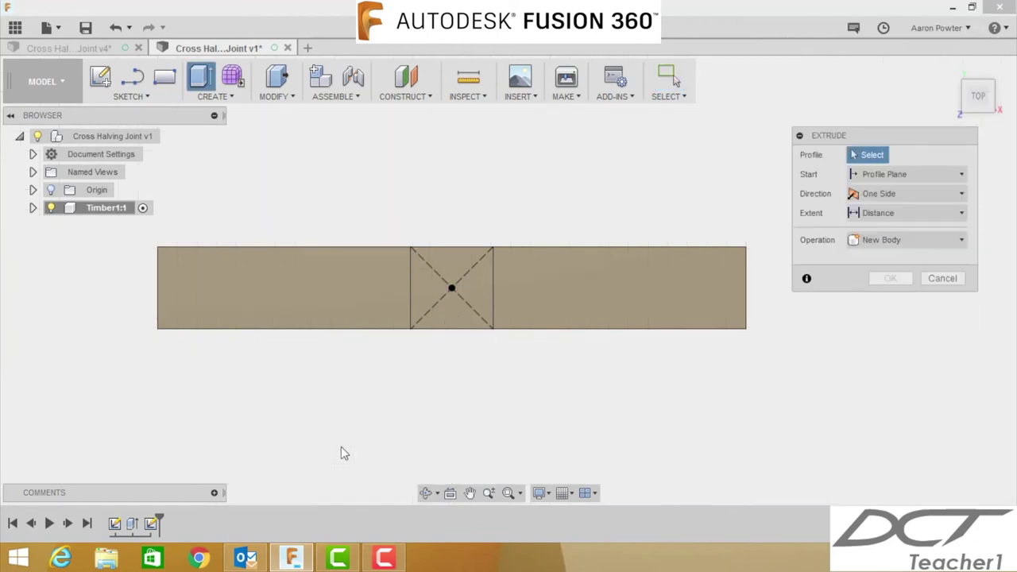
pyautogui.click(950, 70)
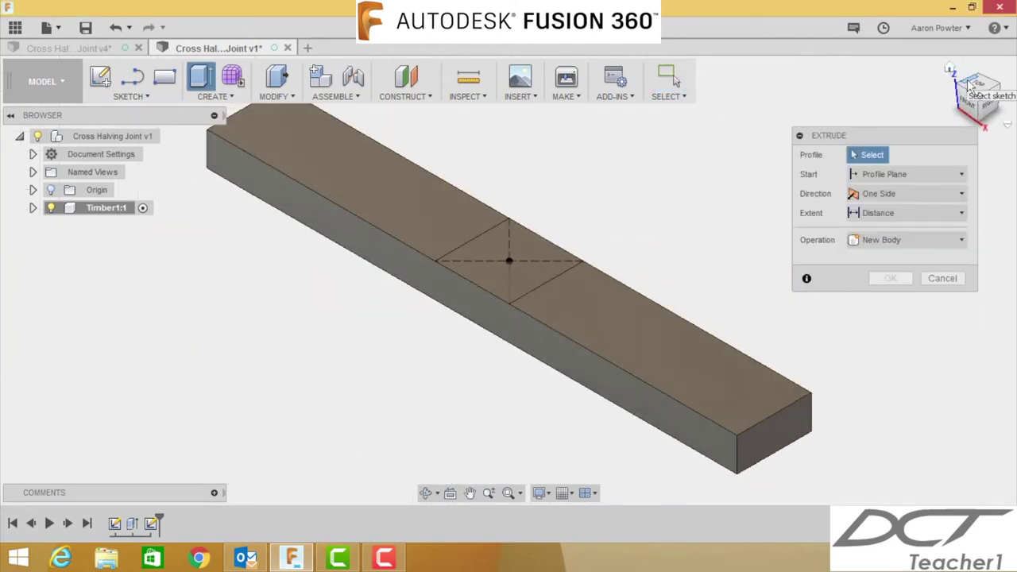
pyautogui.click(975, 89)
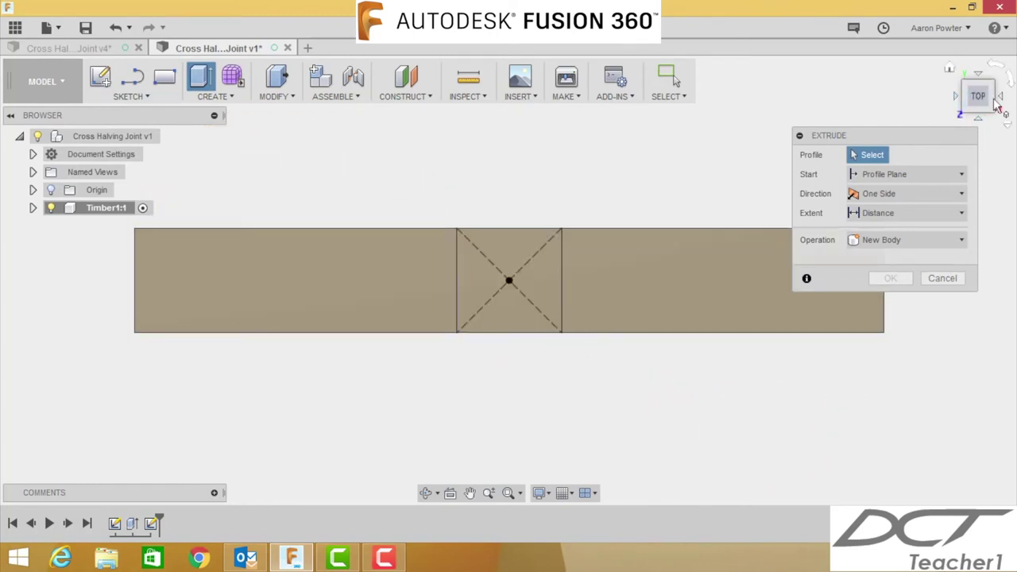
pyautogui.moveTo(991, 114); pyautogui.dragTo(975, 110)
pyautogui.click(950, 69)
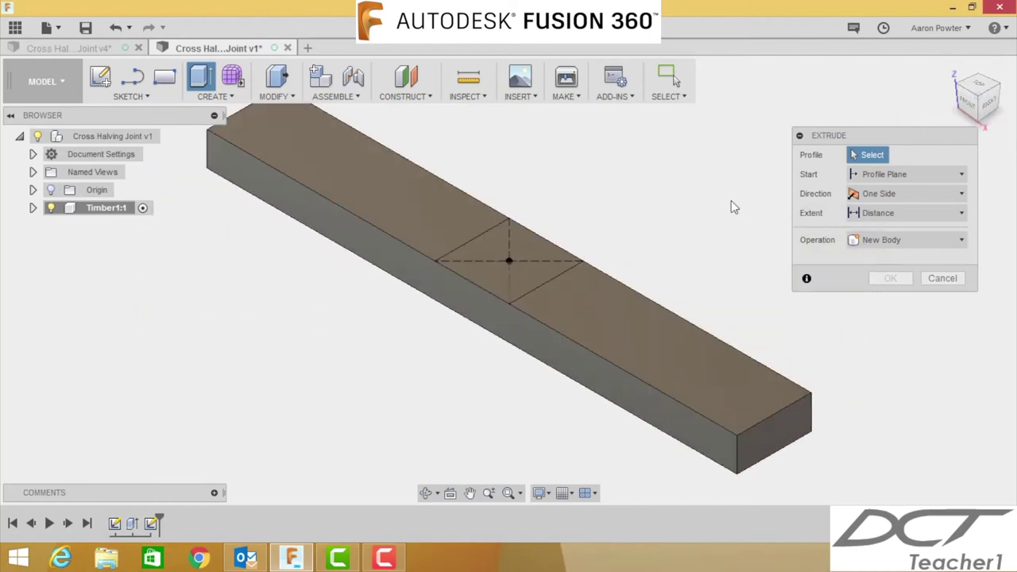
pyautogui.click(489, 260)
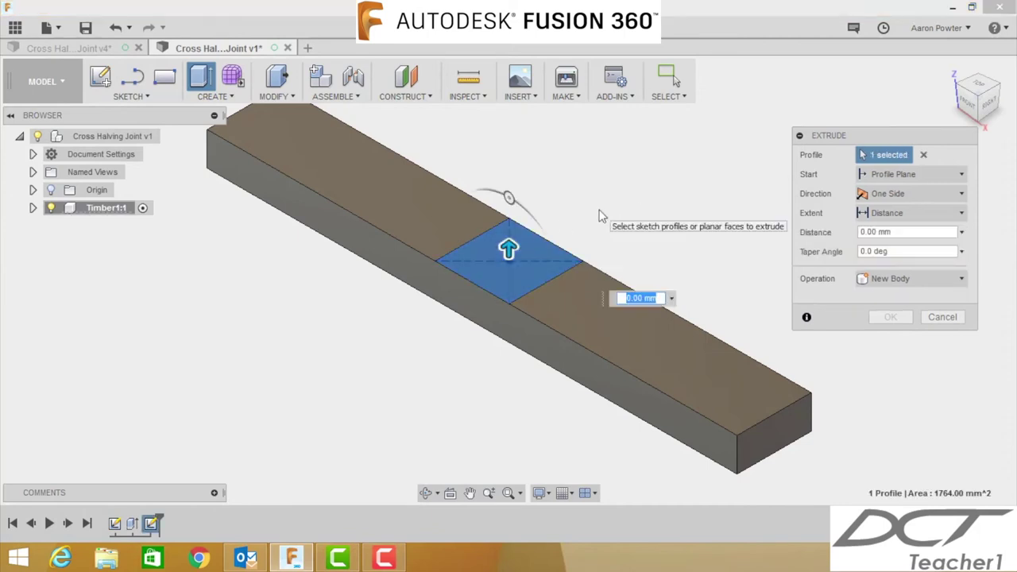
pyautogui.write('Rebate')
pyautogui.press('Return')
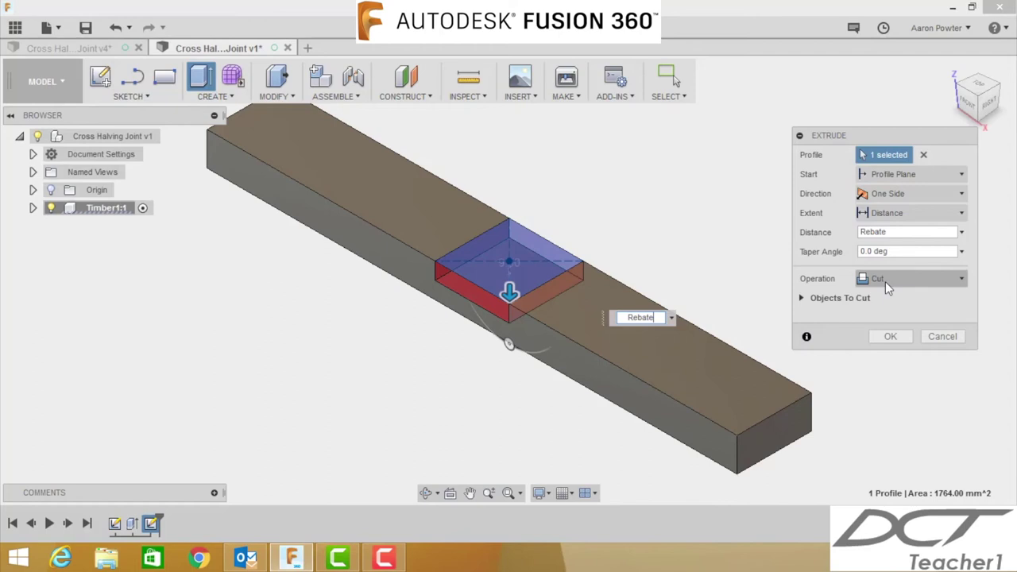
pyautogui.click(891, 336)
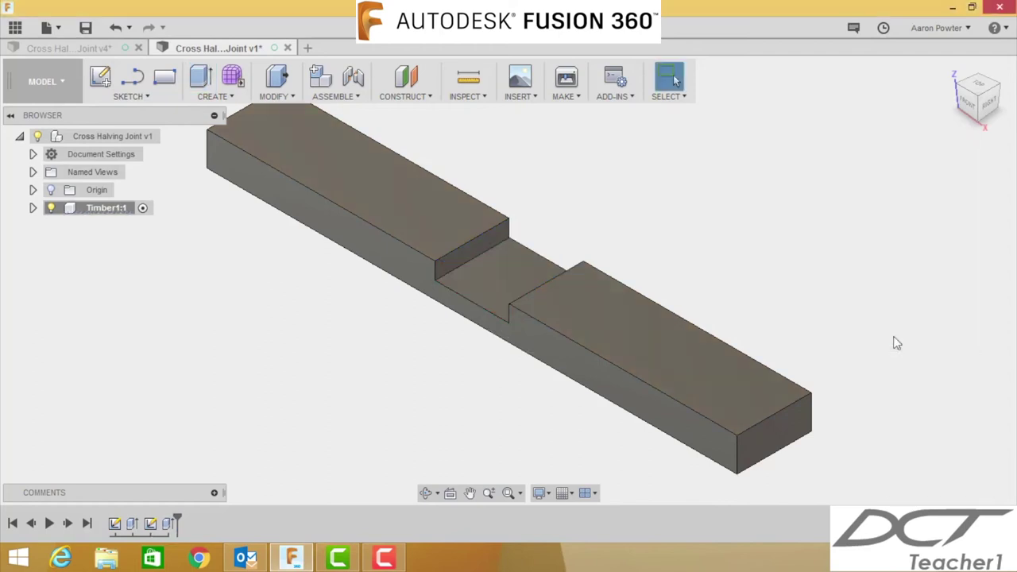
pyautogui.click(469, 80)
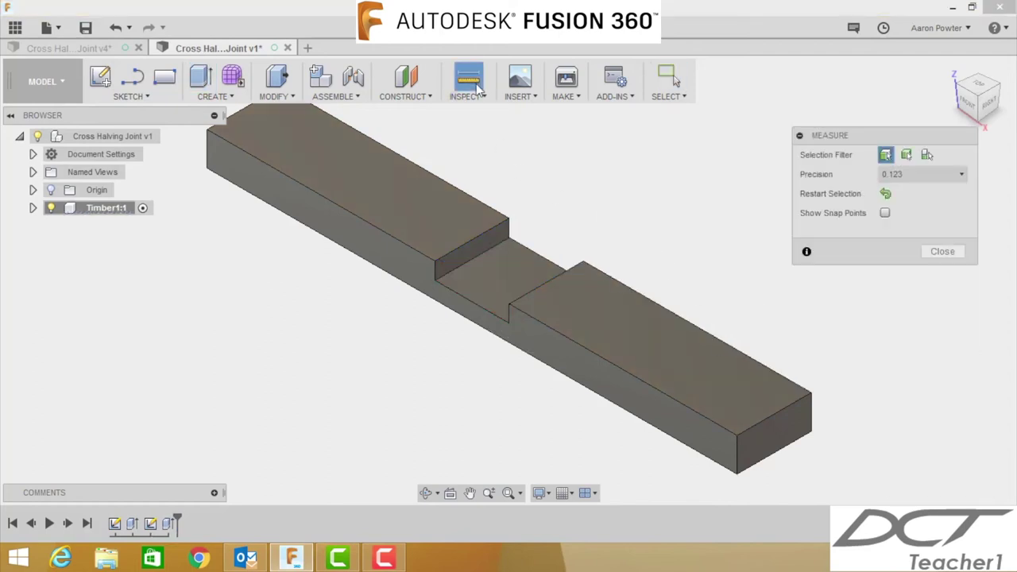
pyautogui.click(435, 271)
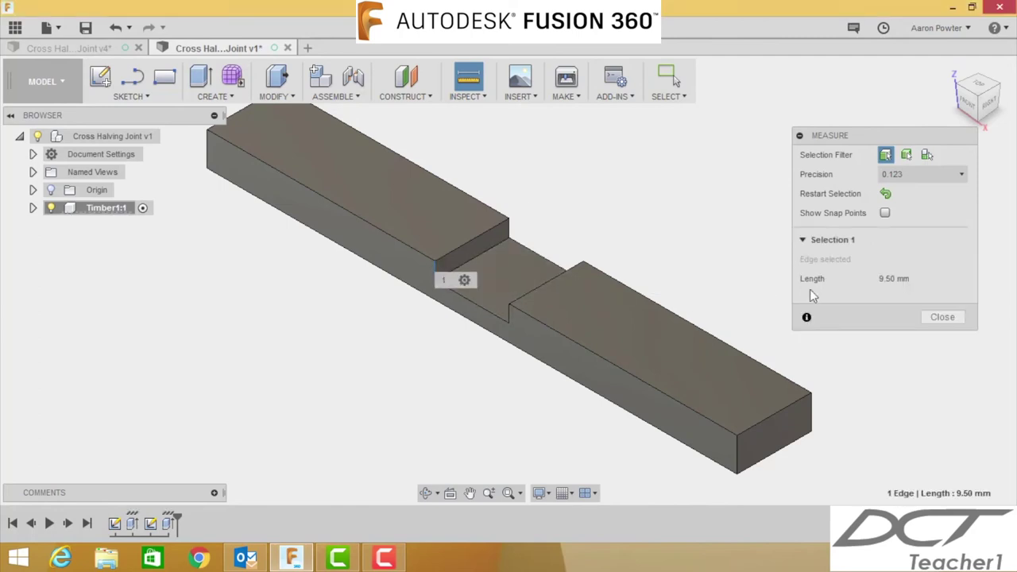
pyautogui.click(943, 317)
pyautogui.scroll(-3, 469, 366)
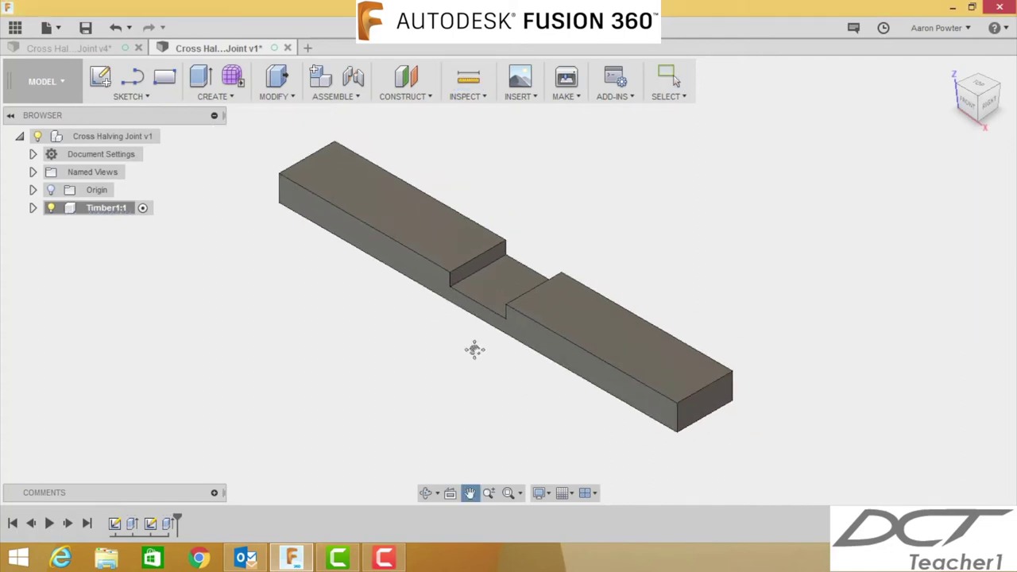
pyautogui.moveTo(474, 350); pyautogui.dragTo(472, 356)
pyautogui.press('Escape')
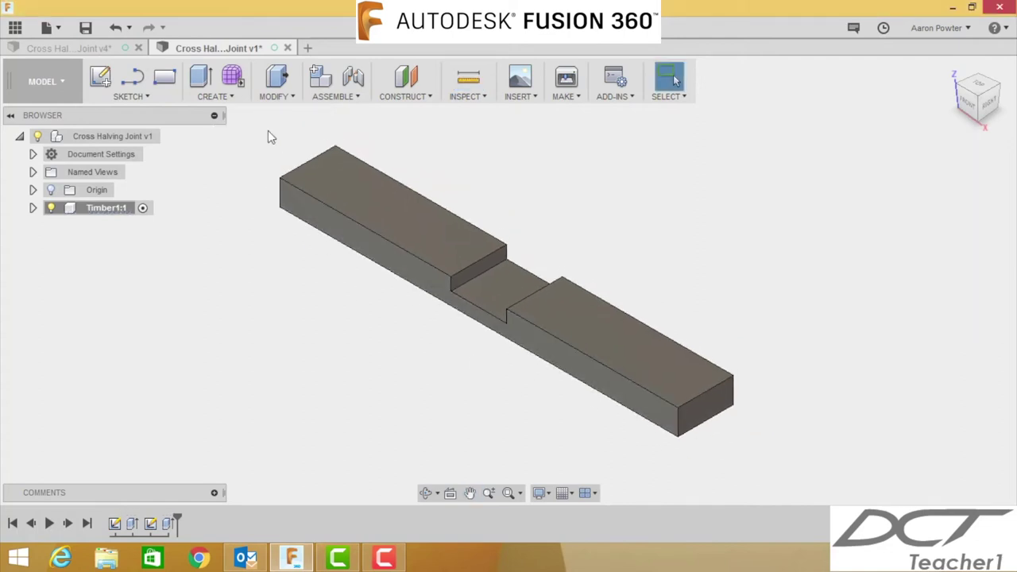
# Chamfer the two top end edges by the Chamfer parameter (10 mm) and save as v2
pyautogui.click(280, 96)
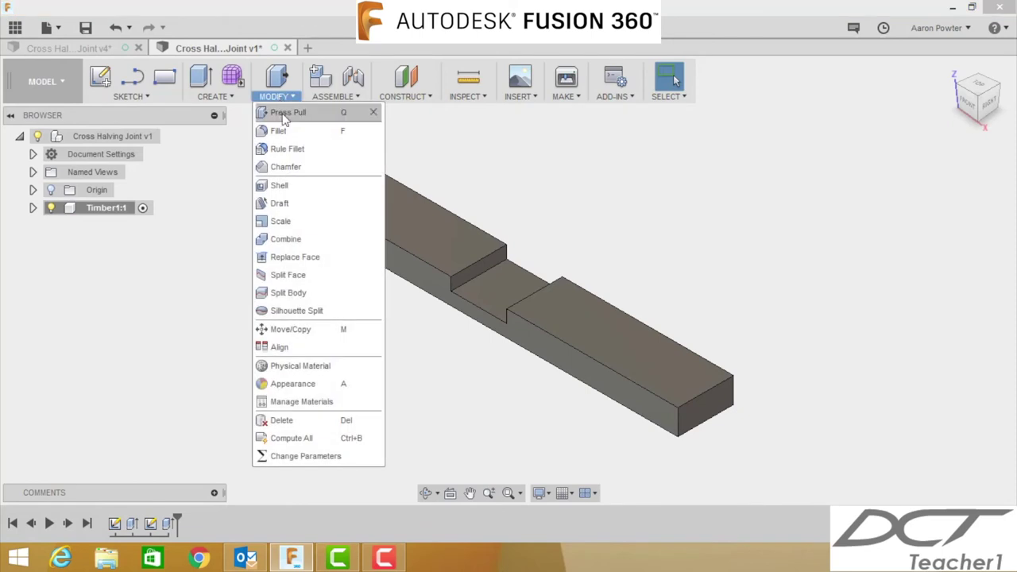
pyautogui.click(294, 165)
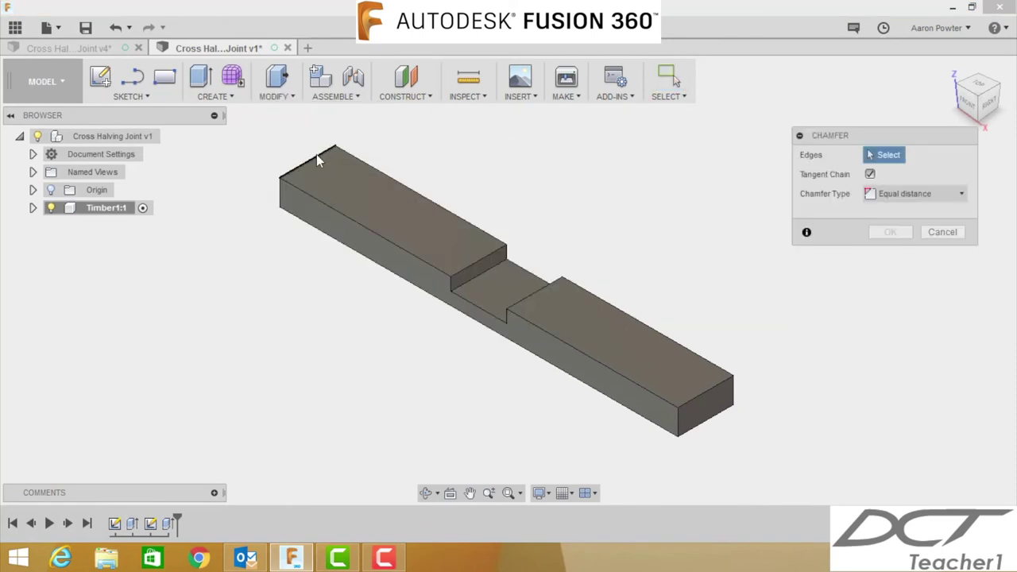
pyautogui.click(316, 156)
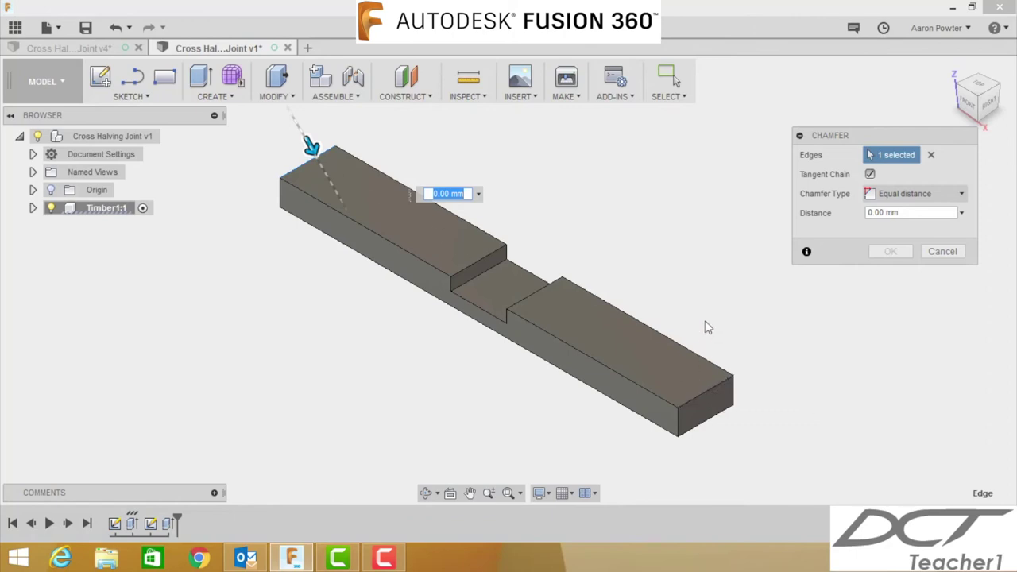
pyautogui.click(719, 388)
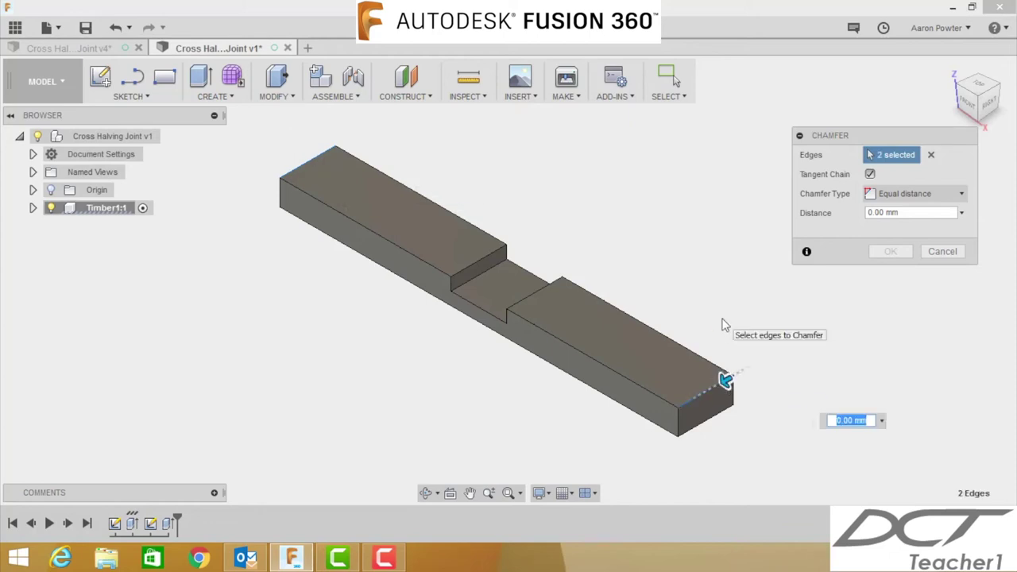
pyautogui.write('ch')
pyautogui.press('Return')
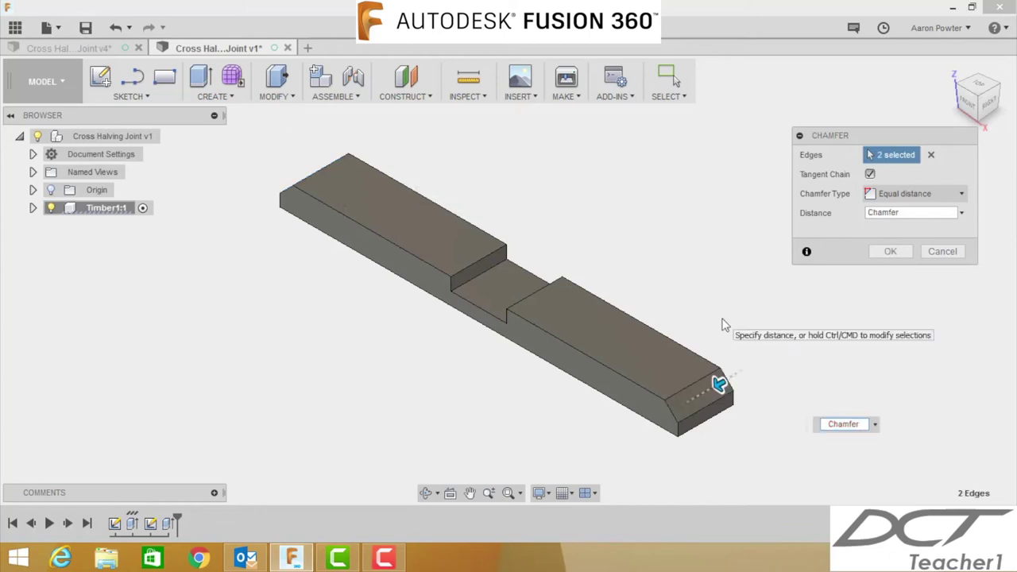
pyautogui.press('Return')
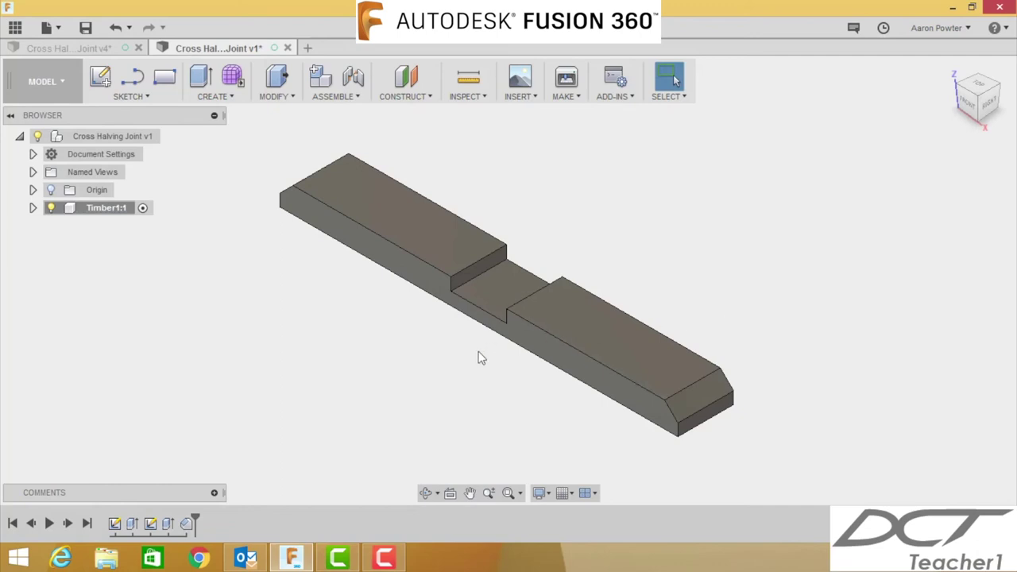
pyautogui.click(85, 27)
# Save the design as version 2 and copy the Timber1:1 component
pyautogui.click(520, 274)
pyautogui.click(94, 217)
pyautogui.rightClick(94, 217)
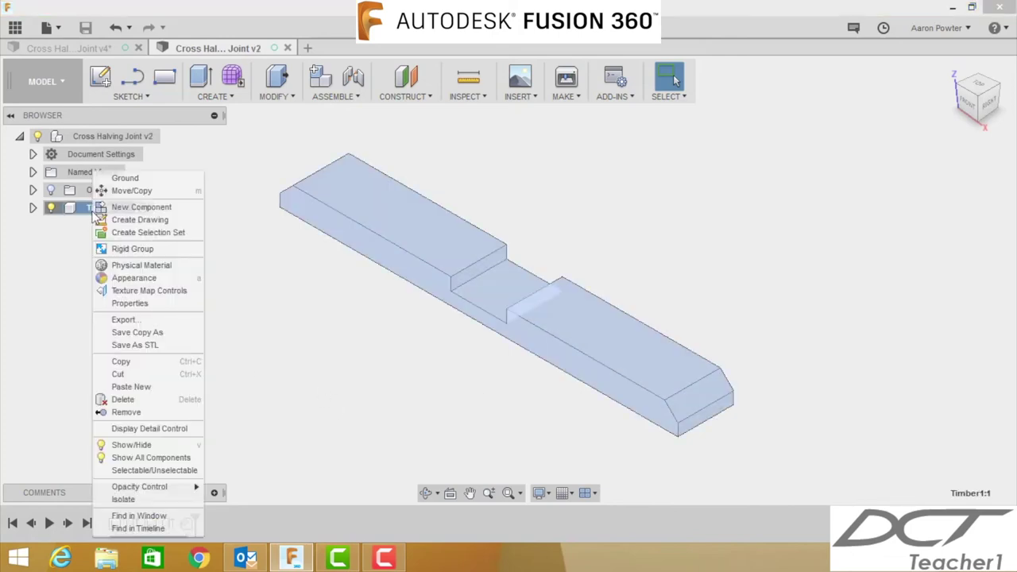
pyautogui.click(123, 362)
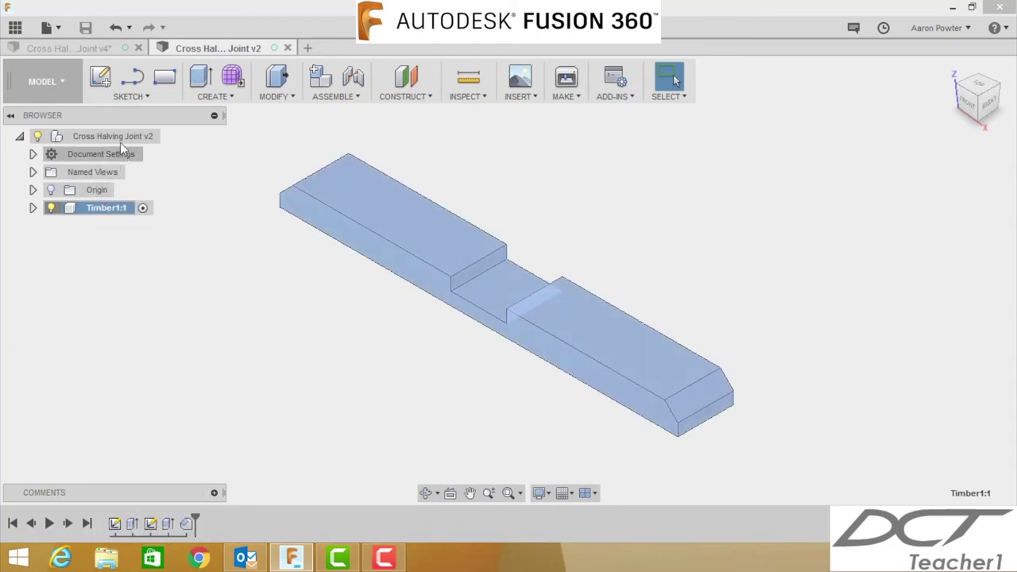
# Paste Timber1 as a new component Timber1 (1) into the root assembly, undoing the stray move
pyautogui.click(168, 136)
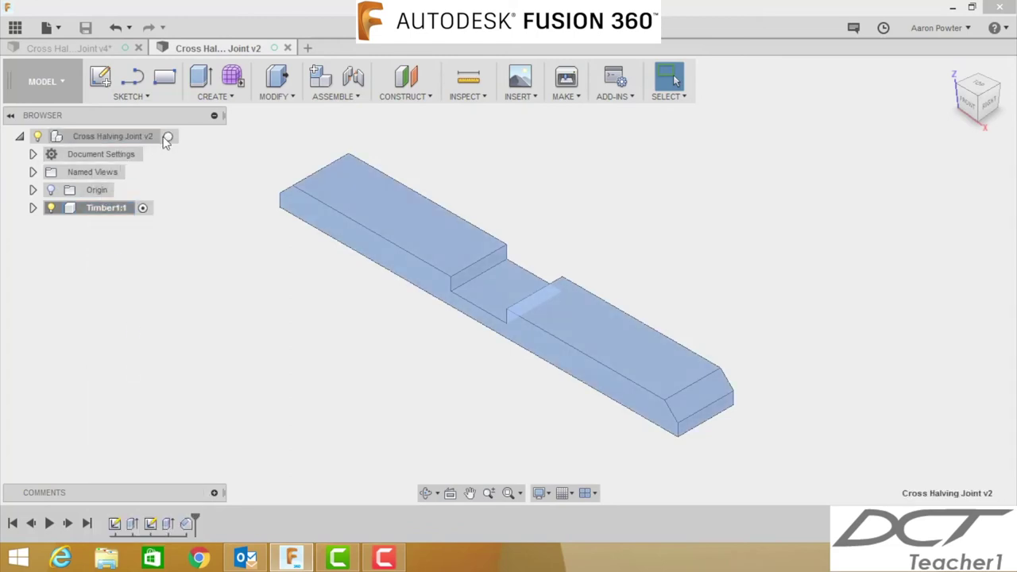
pyautogui.rightClick(132, 137)
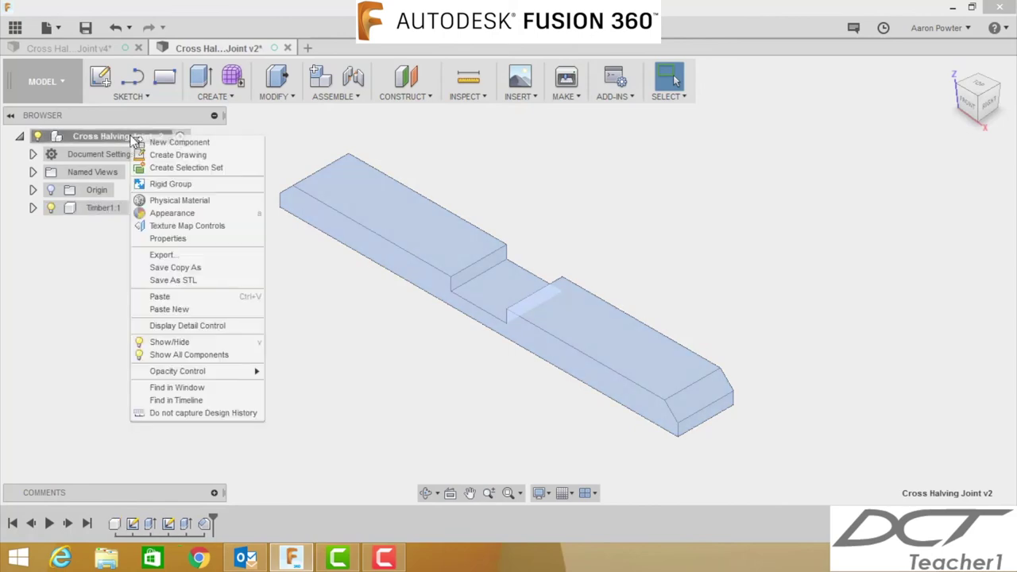
pyautogui.click(177, 310)
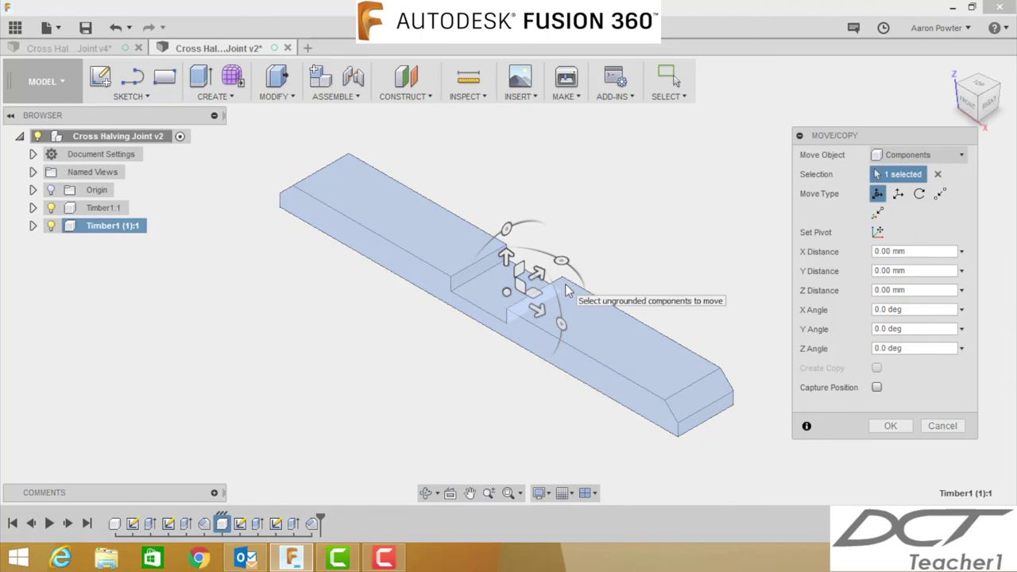
pyautogui.click(883, 426)
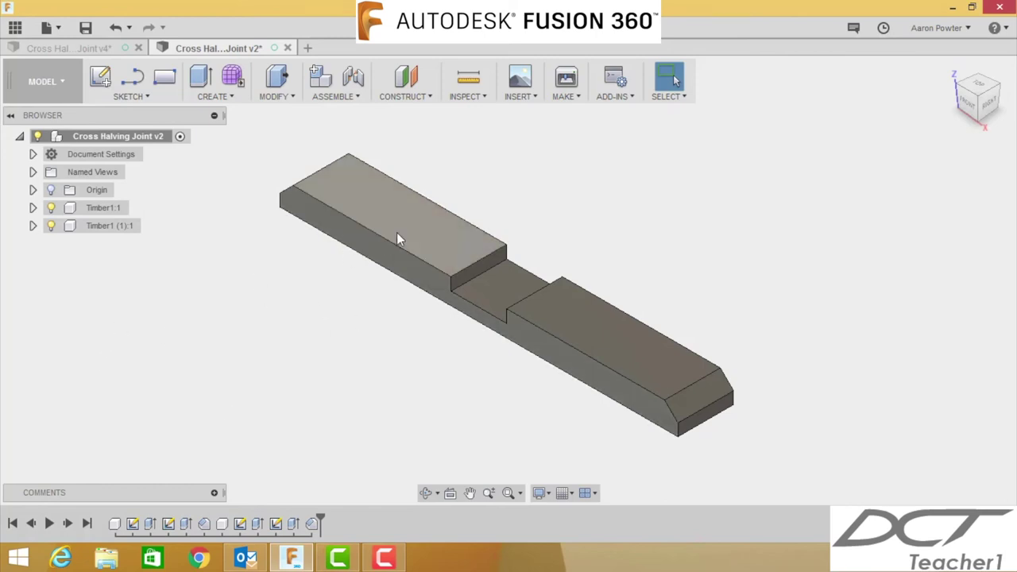
pyautogui.moveTo(398, 237); pyautogui.dragTo(561, 196)
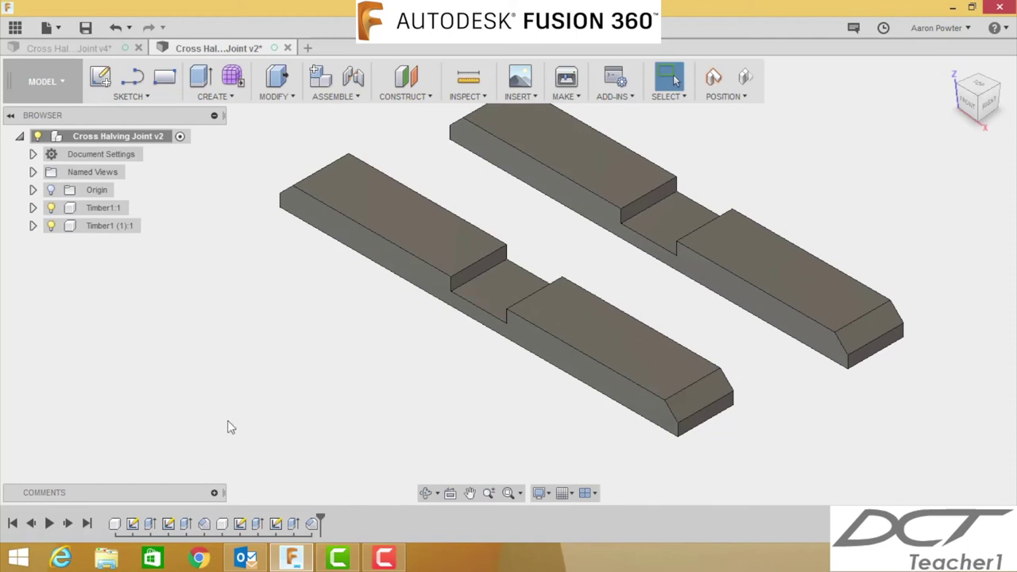
pyautogui.click(115, 28)
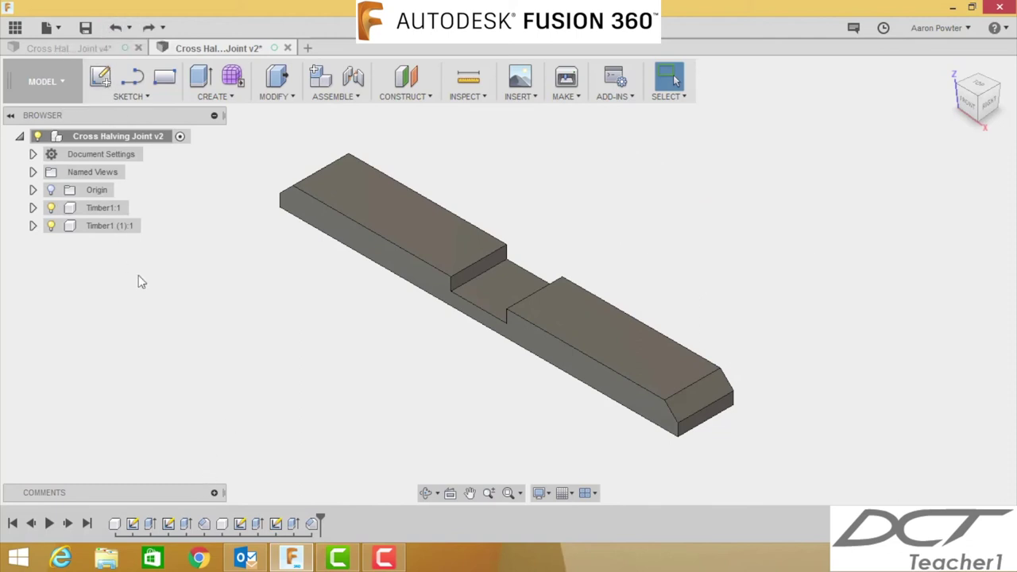
# Rename the copied timber component from Timber1 (1) to Timber2
pyautogui.click(51, 208)
pyautogui.click(94, 227)
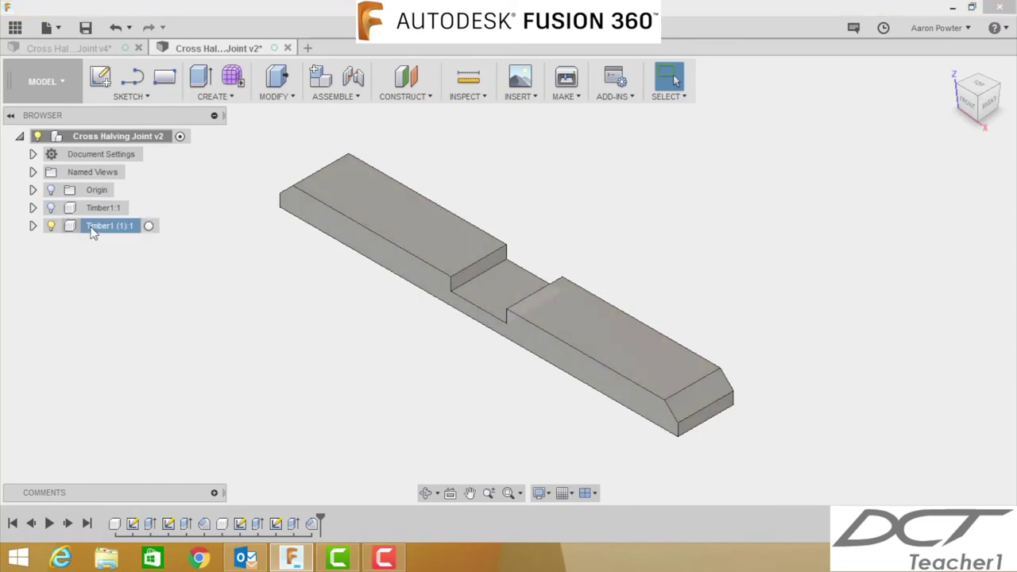
pyautogui.click(156, 227)
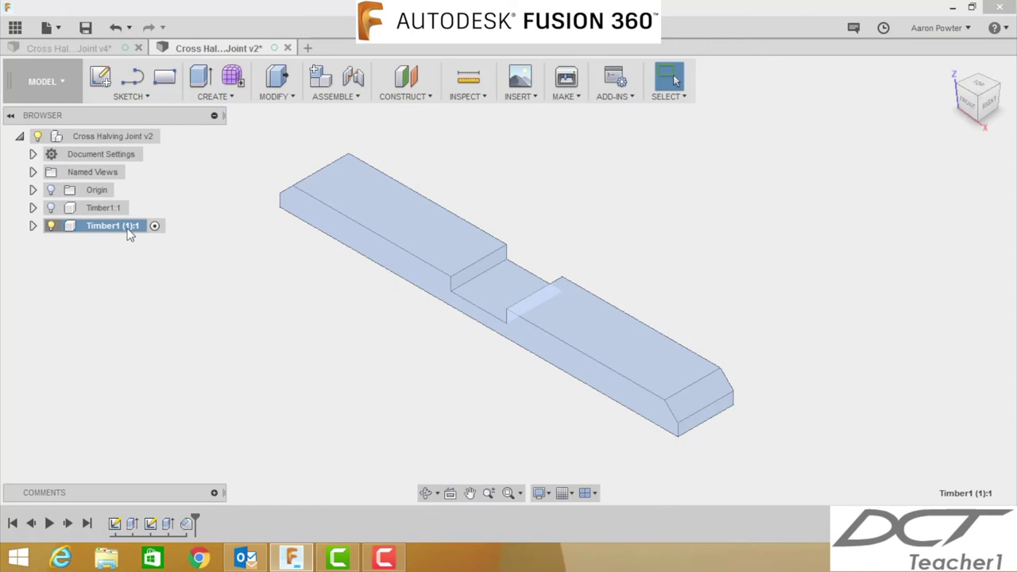
pyautogui.doubleClick(131, 226)
pyautogui.click(135, 226)
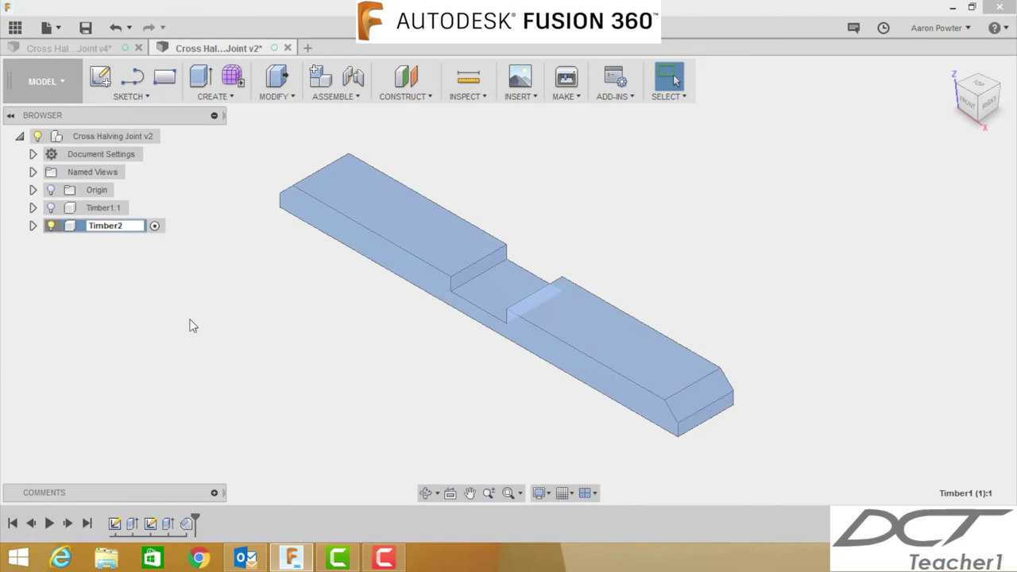
pyautogui.press('Return')
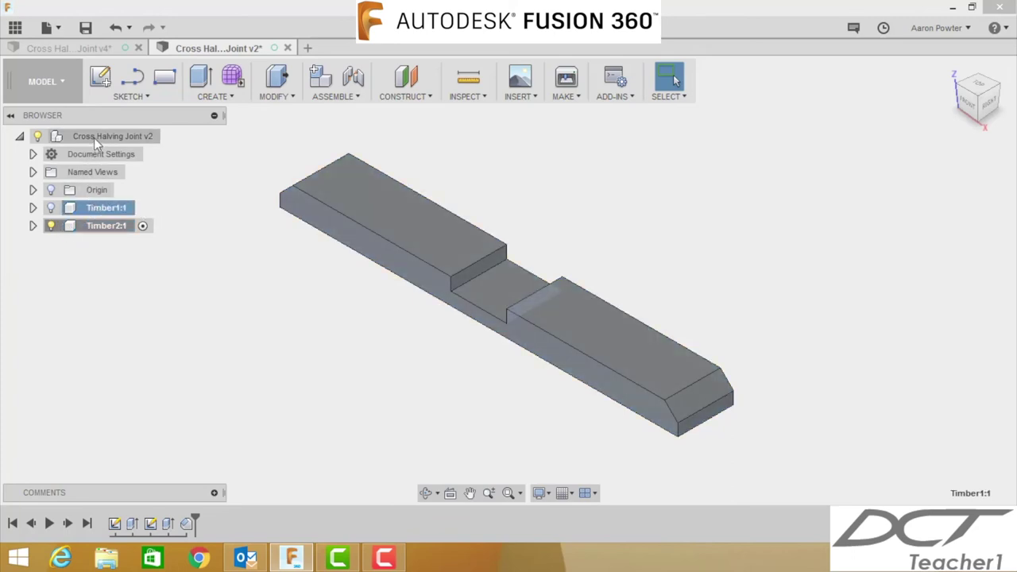
# Show Timber1 again and make Timber2:1 the active component
pyautogui.click(168, 138)
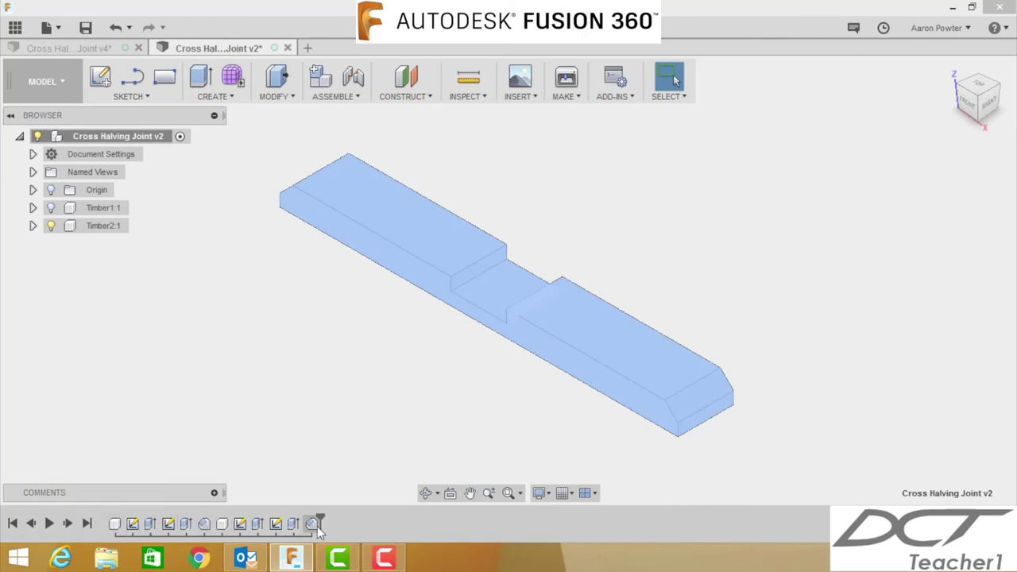
pyautogui.click(50, 208)
pyautogui.click(84, 209)
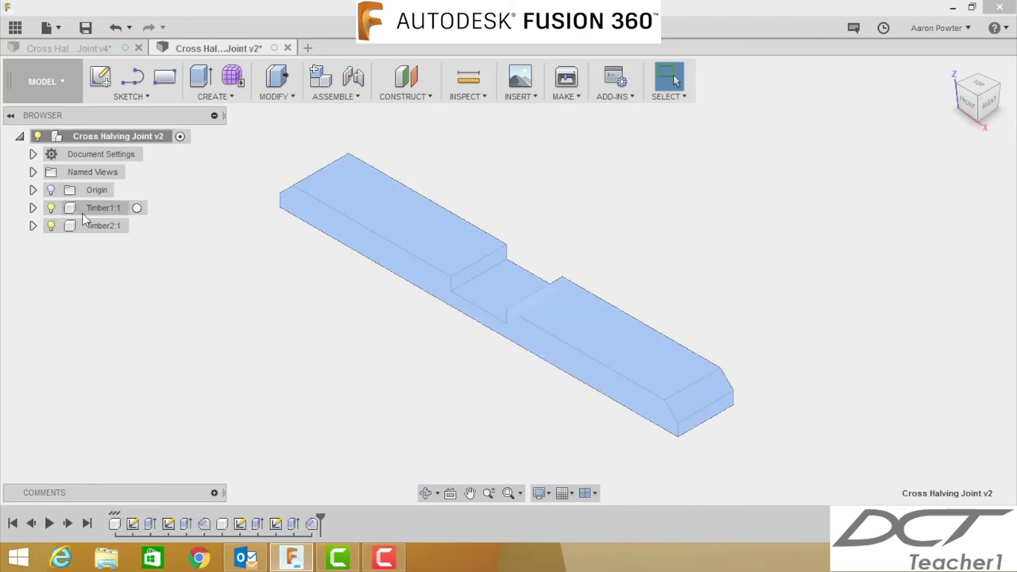
pyautogui.click(137, 209)
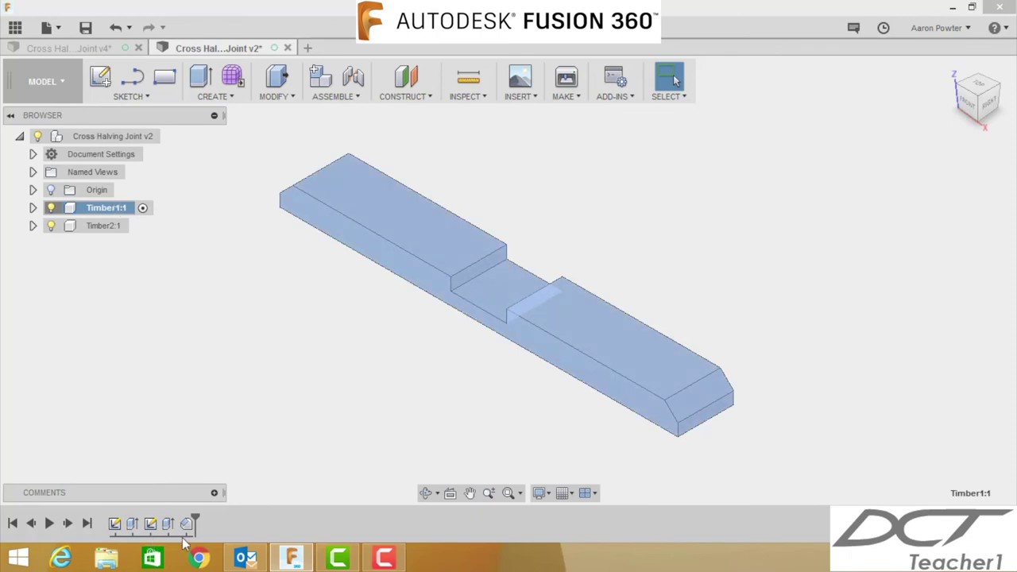
pyautogui.click(143, 226)
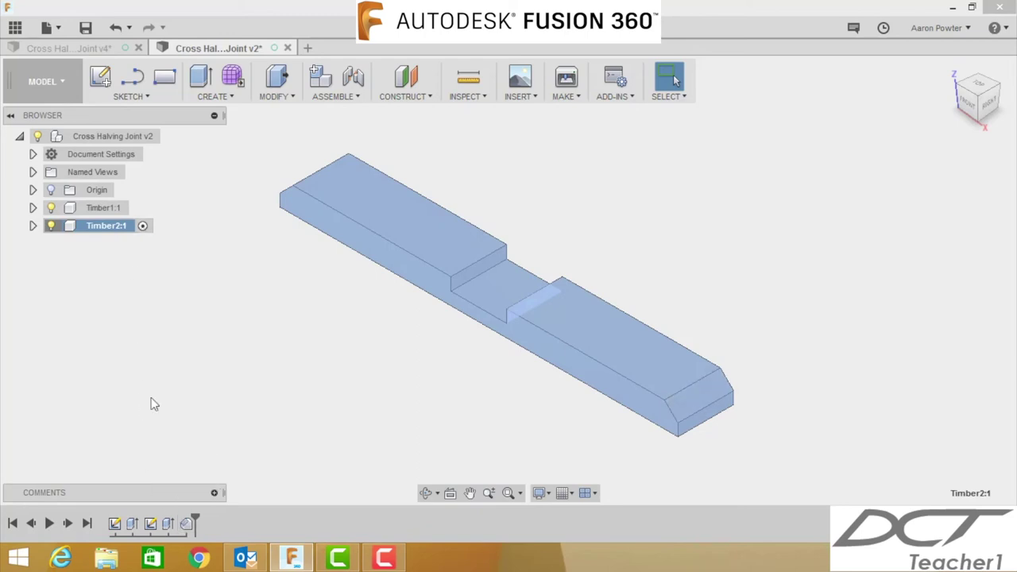
# Edit Chamfer1 so it chamfers Timber2's two left-end edges instead, then show Timber1 again
pyautogui.rightClick(189, 527)
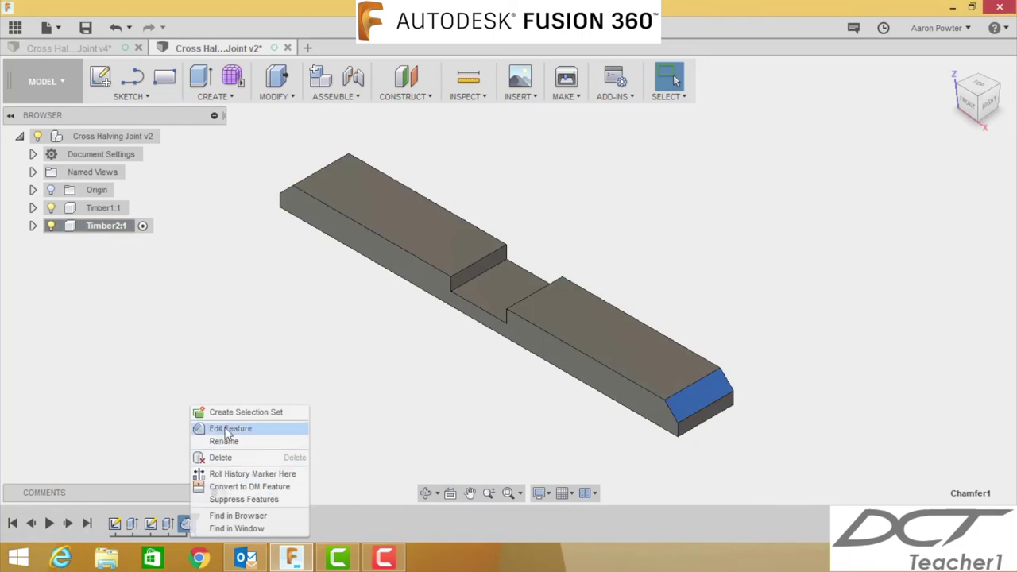
pyautogui.click(228, 430)
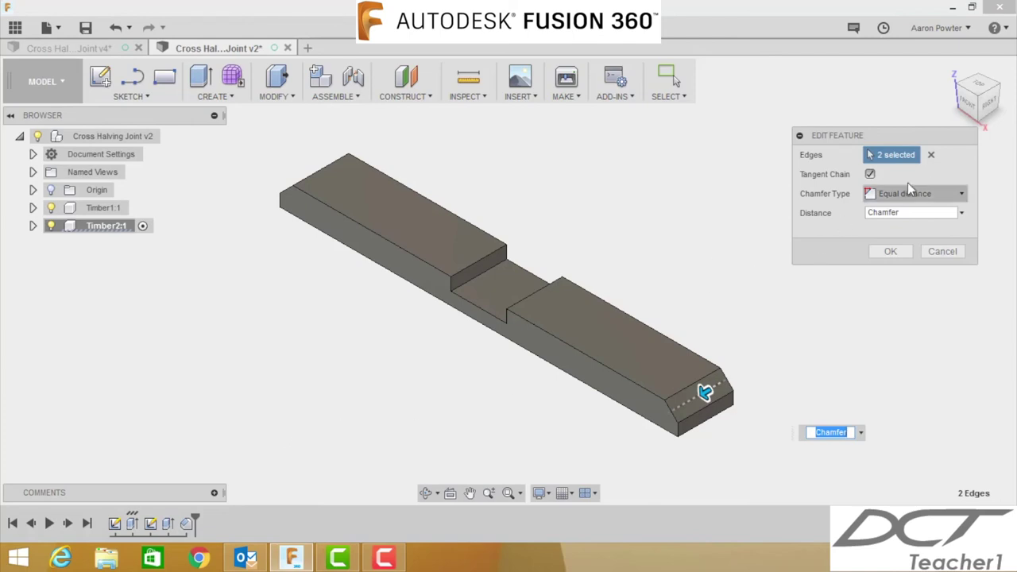
pyautogui.click(933, 157)
pyautogui.click(934, 158)
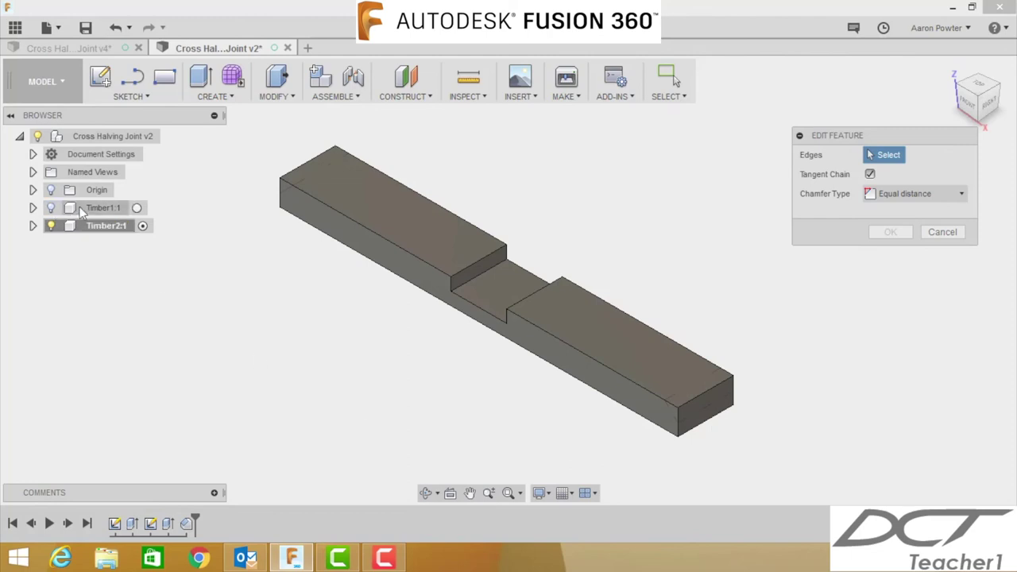
pyautogui.click(693, 436)
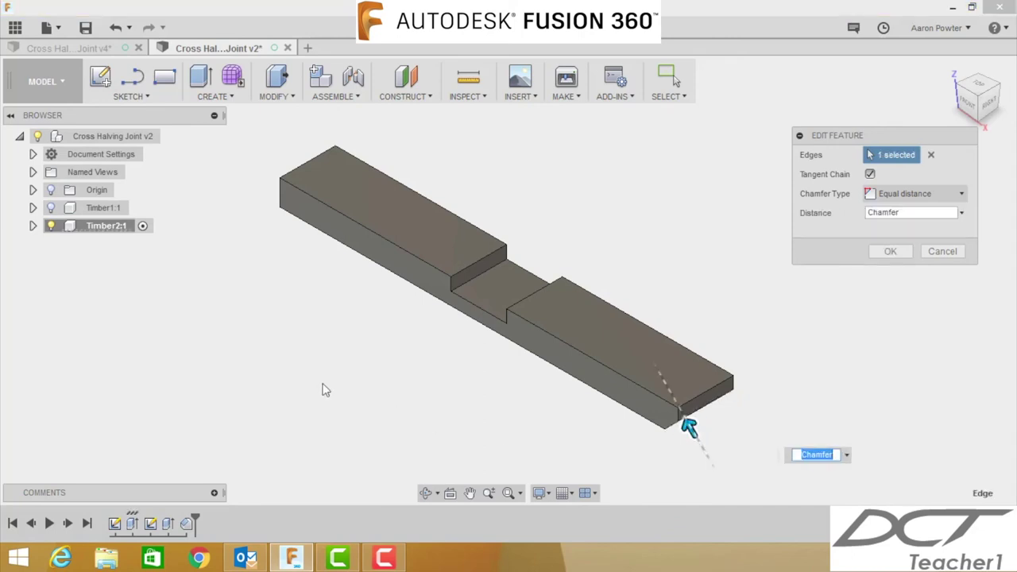
pyautogui.click(289, 201)
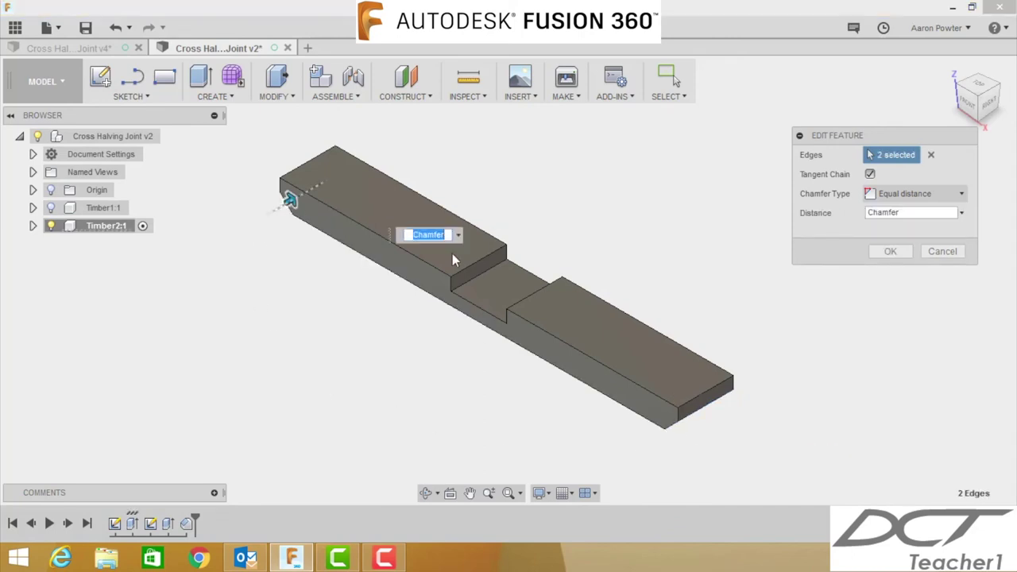
pyautogui.click(889, 252)
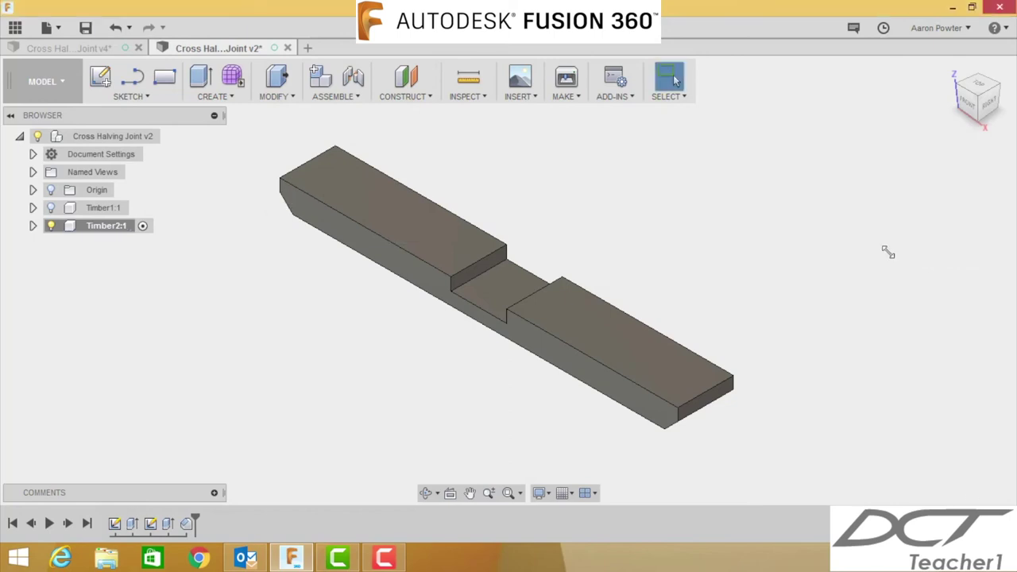
pyautogui.click(50, 209)
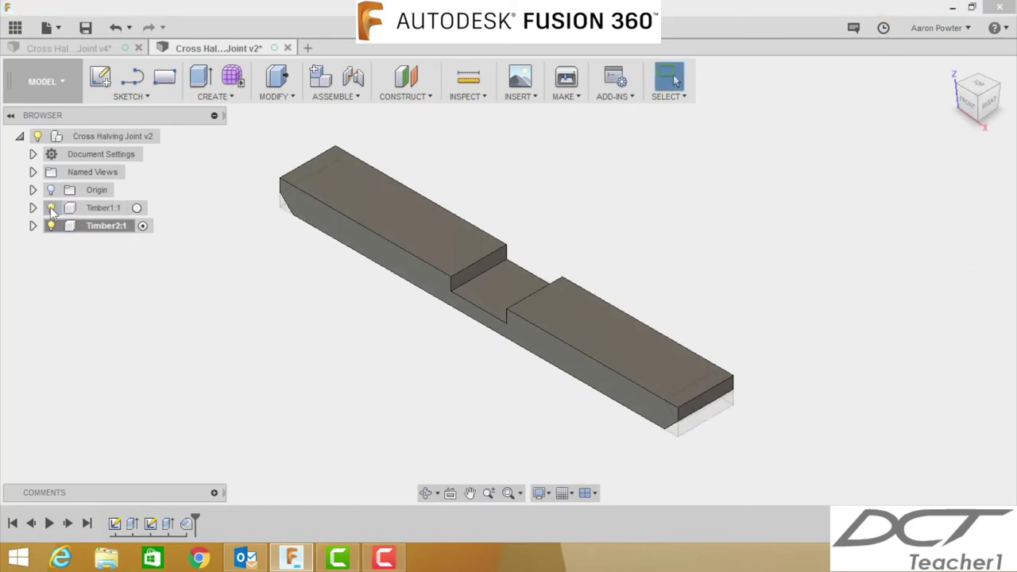
pyautogui.click(50, 208)
# Lift Timber2 off Timber1 and set the first joint origin on a notch face
pyautogui.click(50, 208)
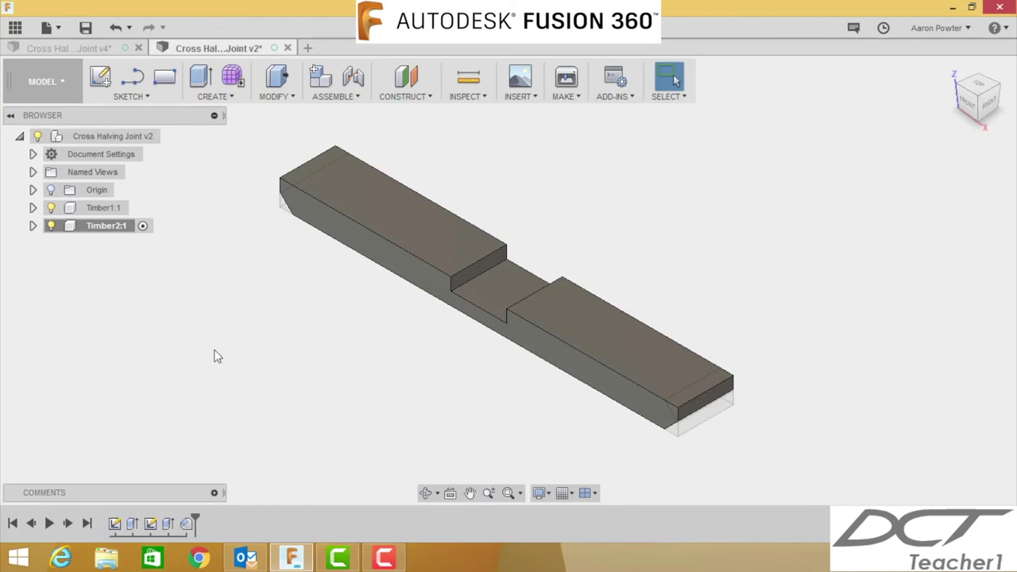
pyautogui.moveTo(411, 234); pyautogui.dragTo(528, 176)
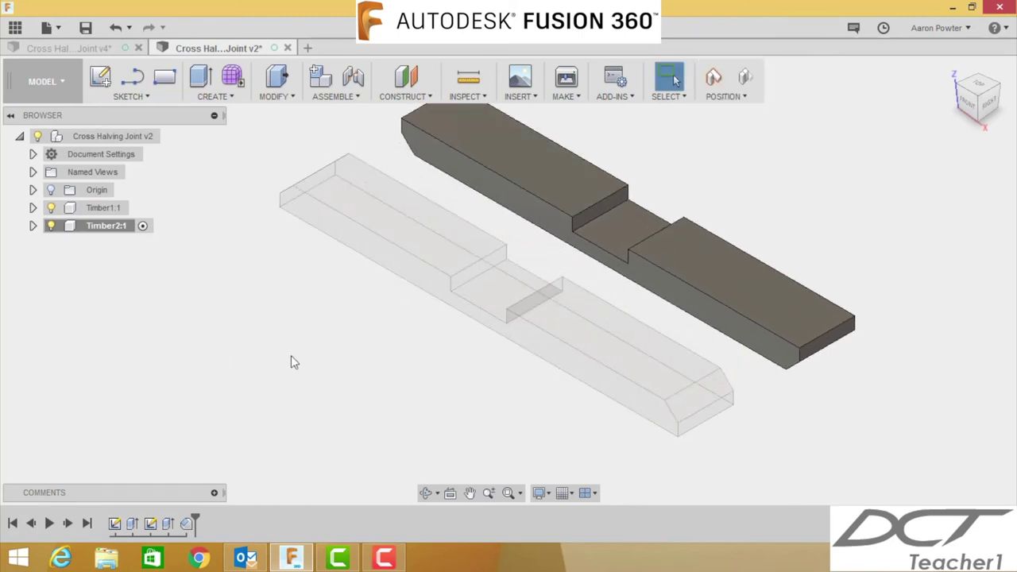
pyautogui.click(168, 136)
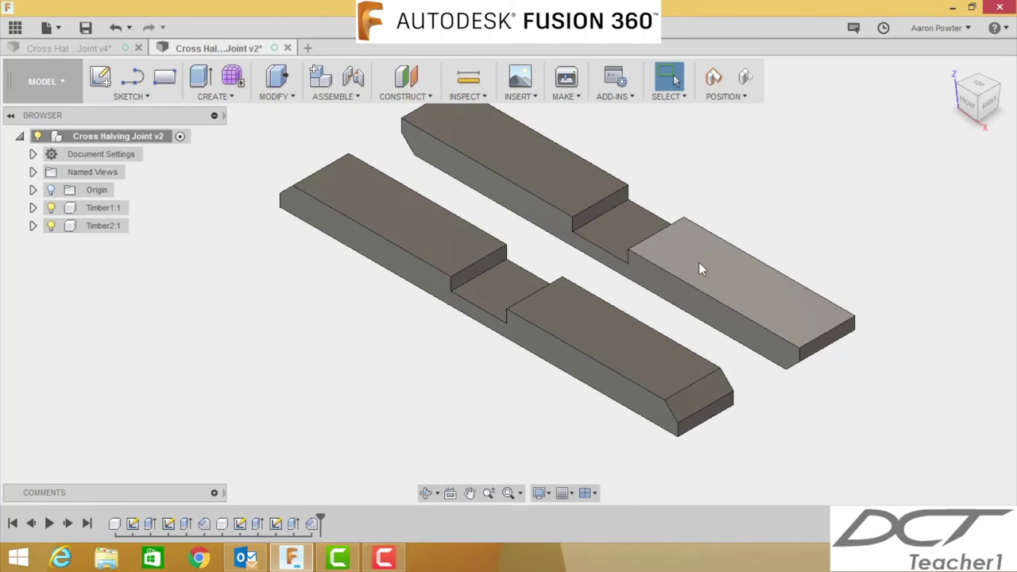
pyautogui.click(360, 76)
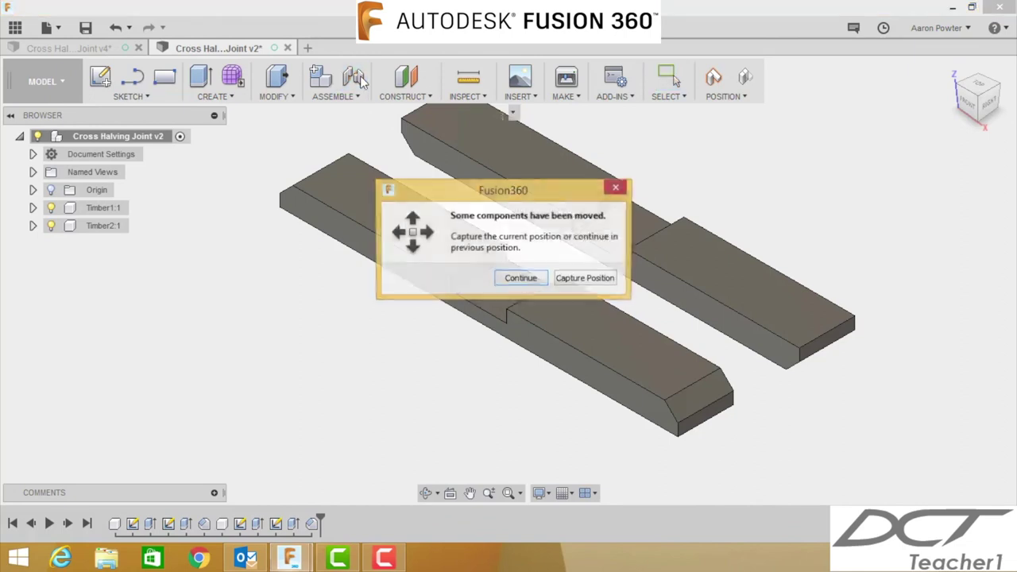
pyautogui.click(521, 279)
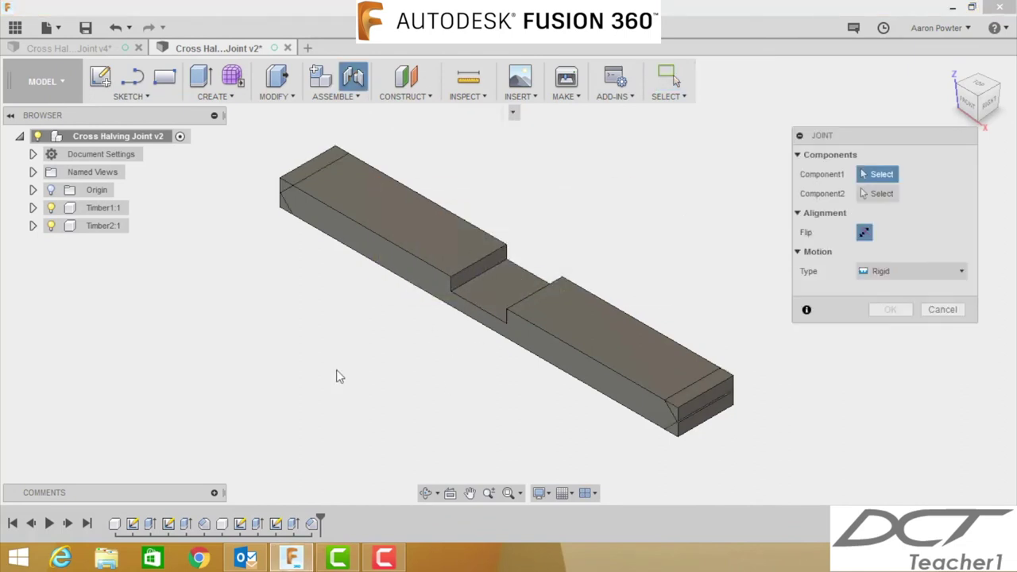
pyautogui.click(51, 208)
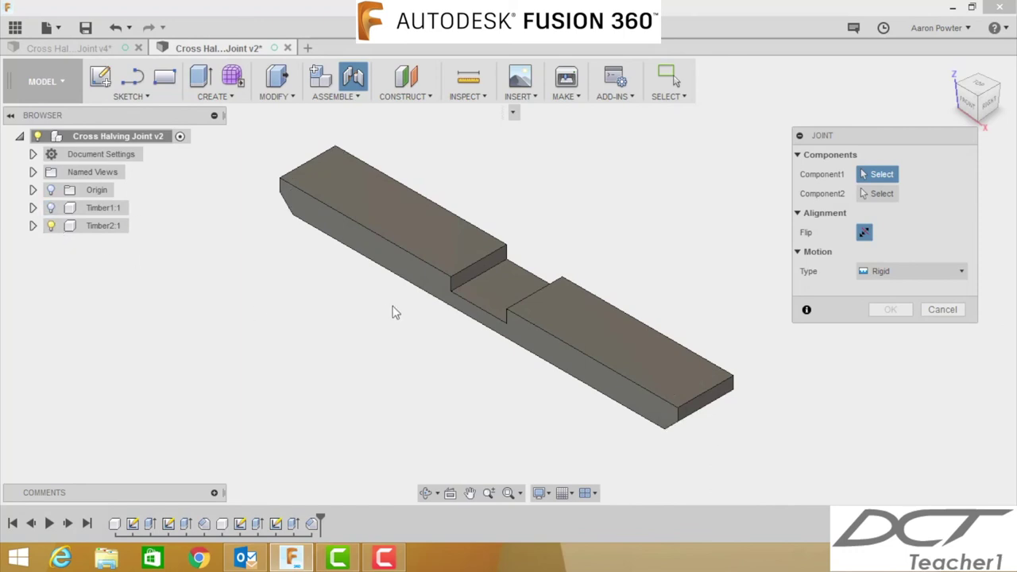
pyautogui.click(510, 292)
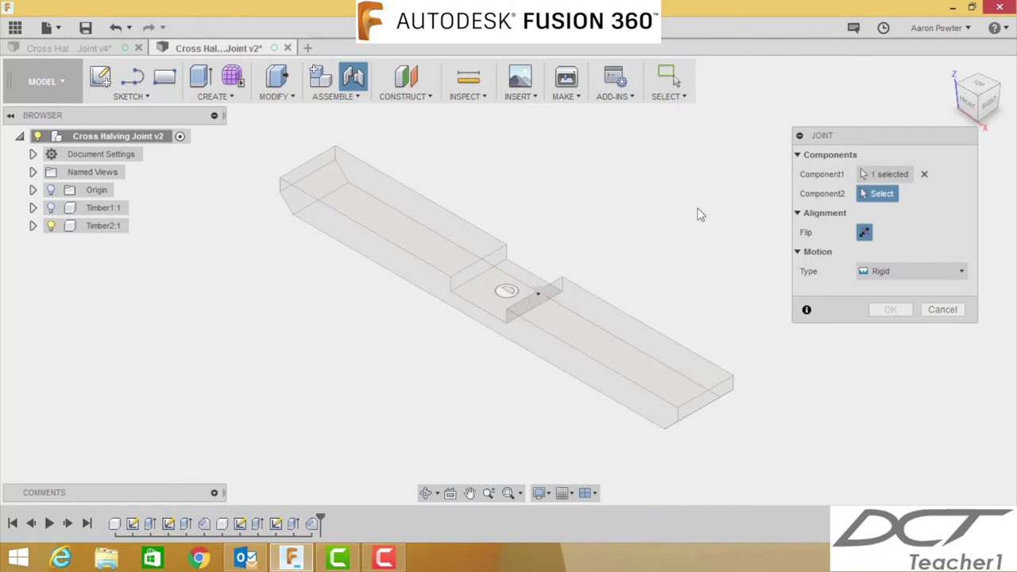
# Set the second joint origin on the other notch, rotate it 90 deg, and confirm the joint
pyautogui.click(52, 226)
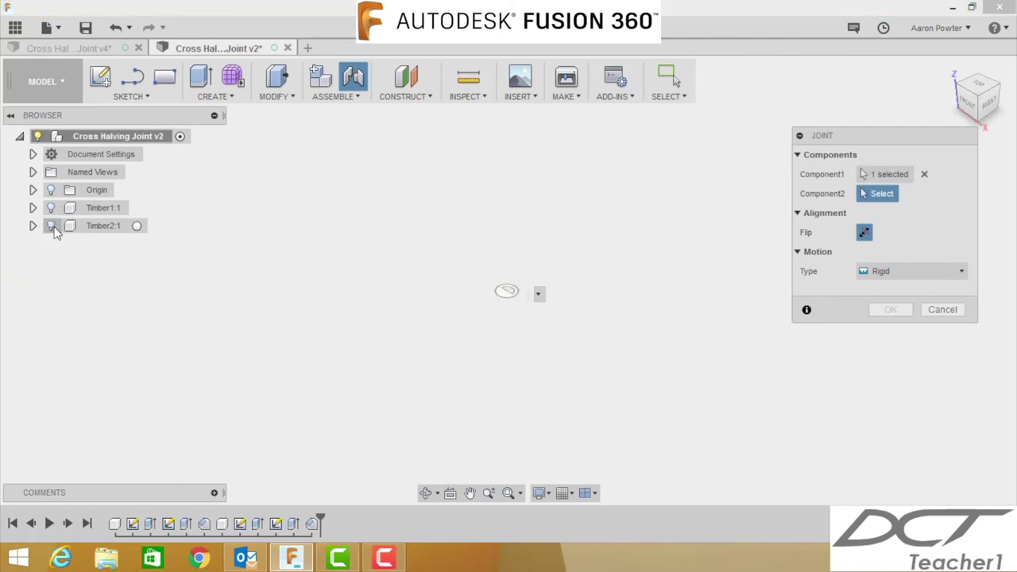
pyautogui.click(50, 209)
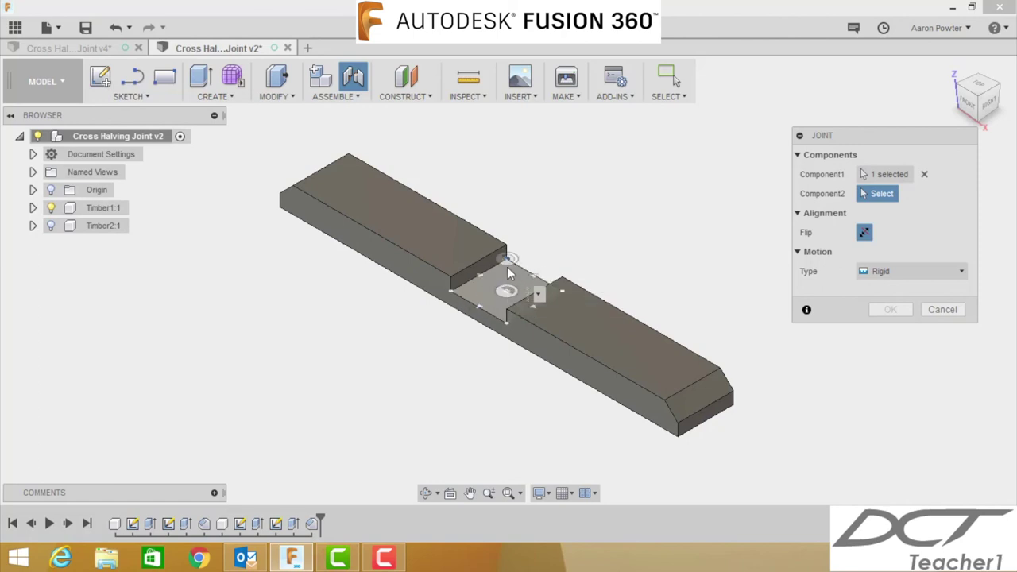
pyautogui.click(507, 290)
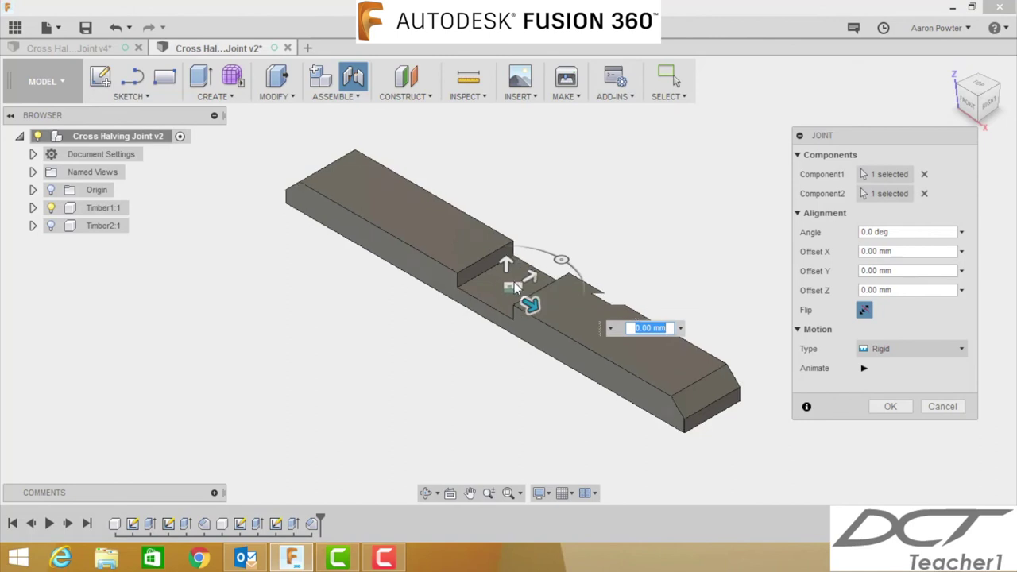
pyautogui.click(51, 227)
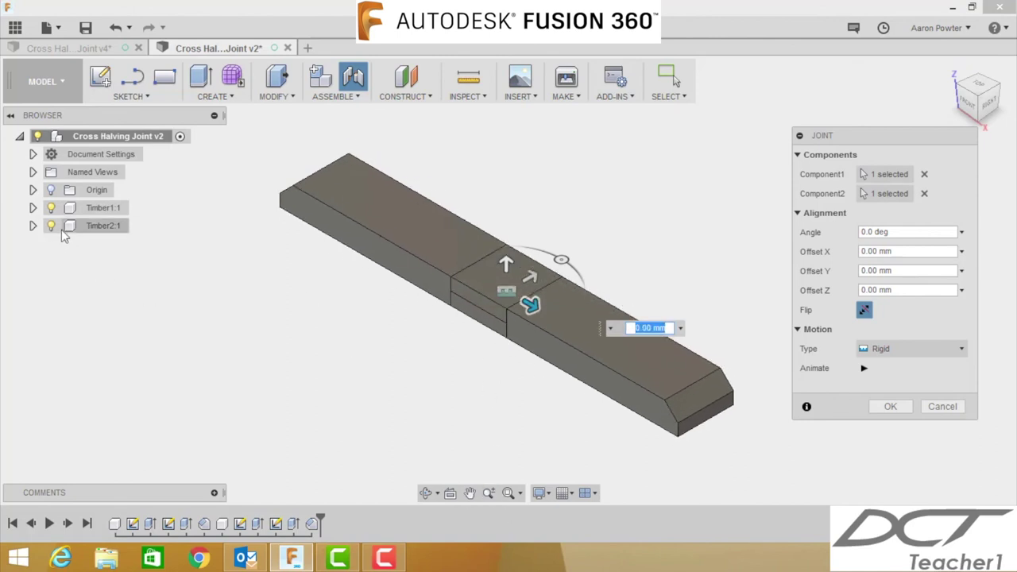
pyautogui.click(50, 227)
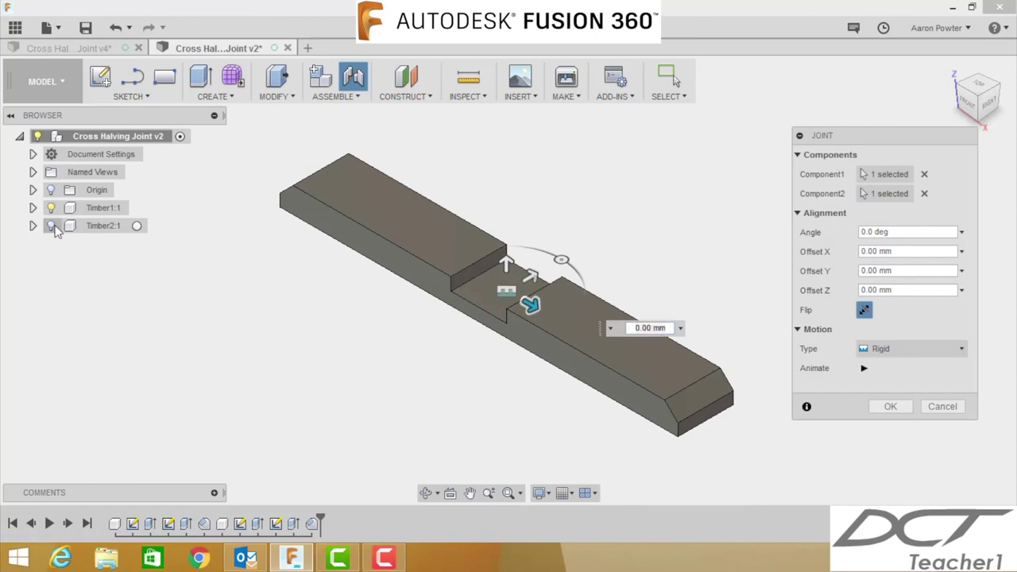
pyautogui.click(51, 227)
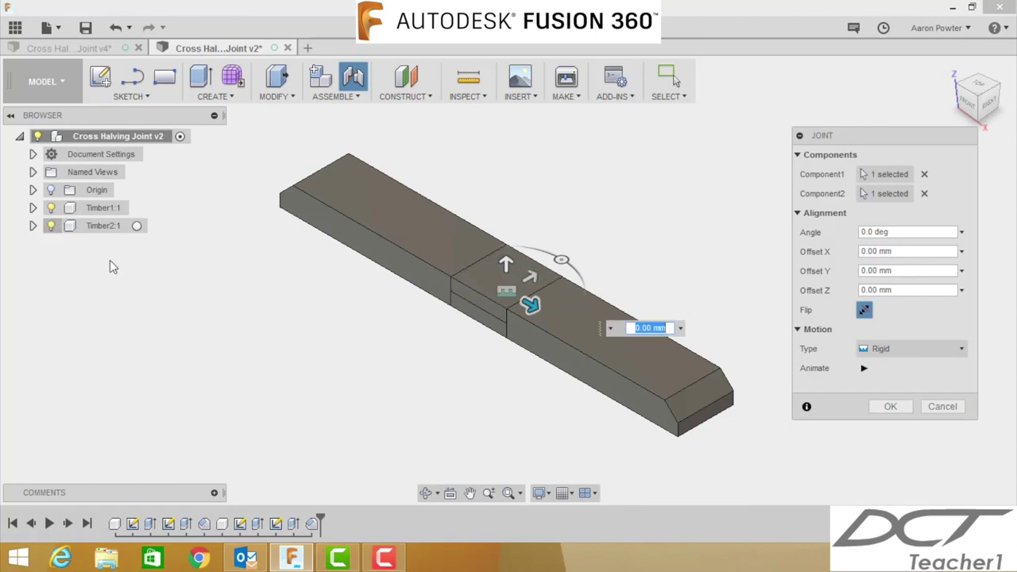
pyautogui.click(562, 261)
pyautogui.moveTo(562, 261); pyautogui.dragTo(447, 254)
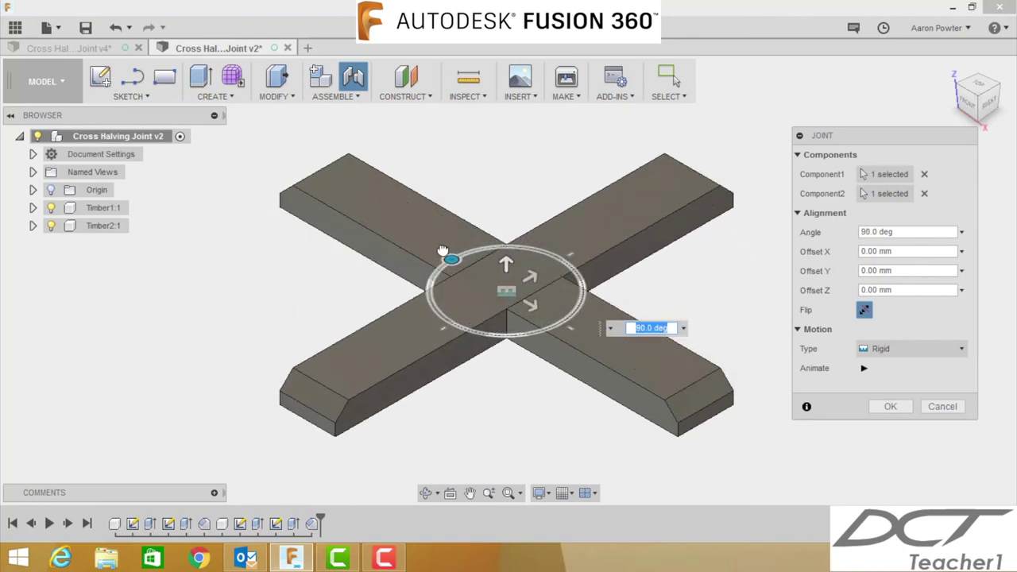
pyautogui.click(891, 406)
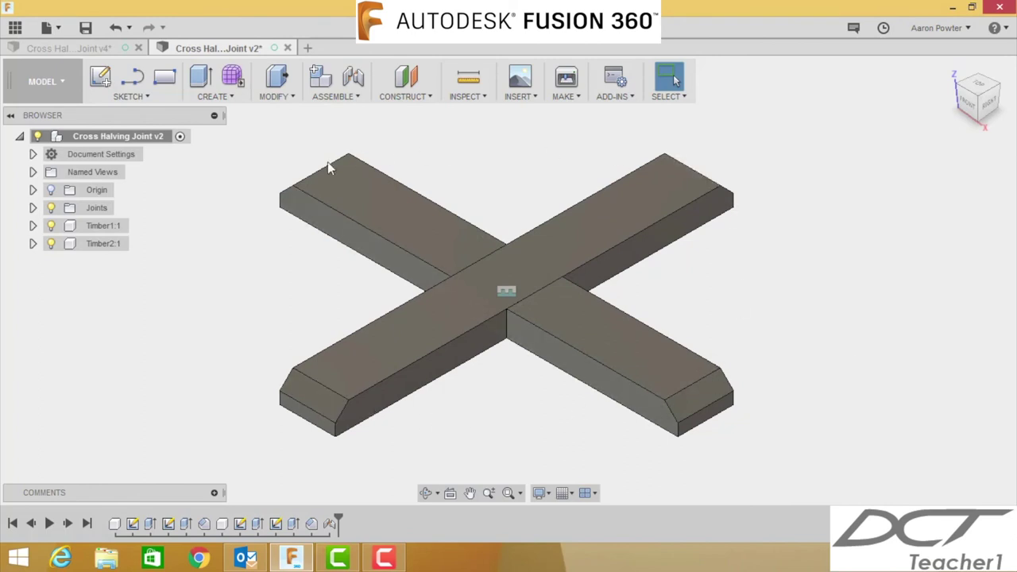
# Save a new version and give both timbers the Oak - Semigloss appearance
pyautogui.click(86, 28)
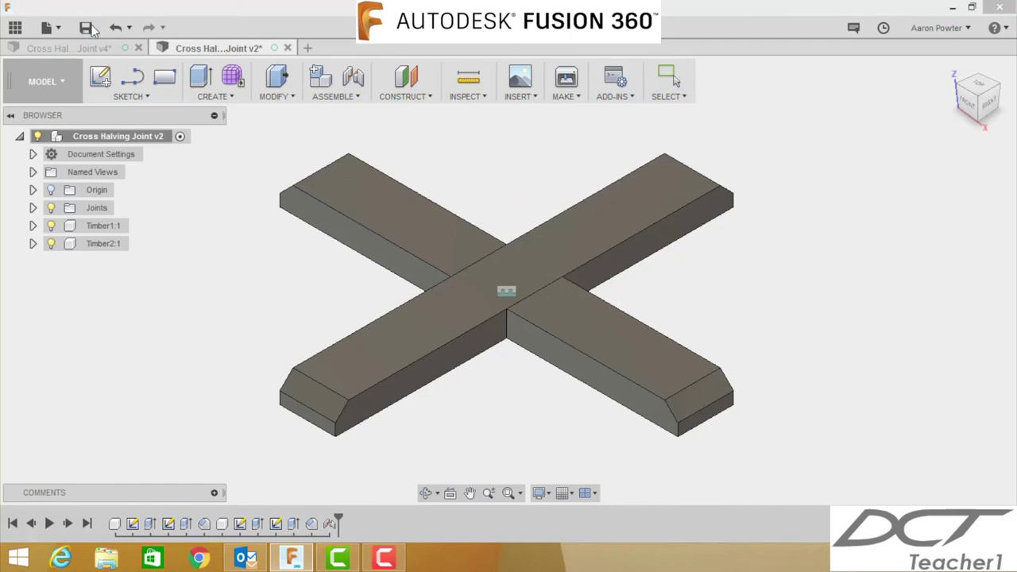
pyautogui.click(502, 269)
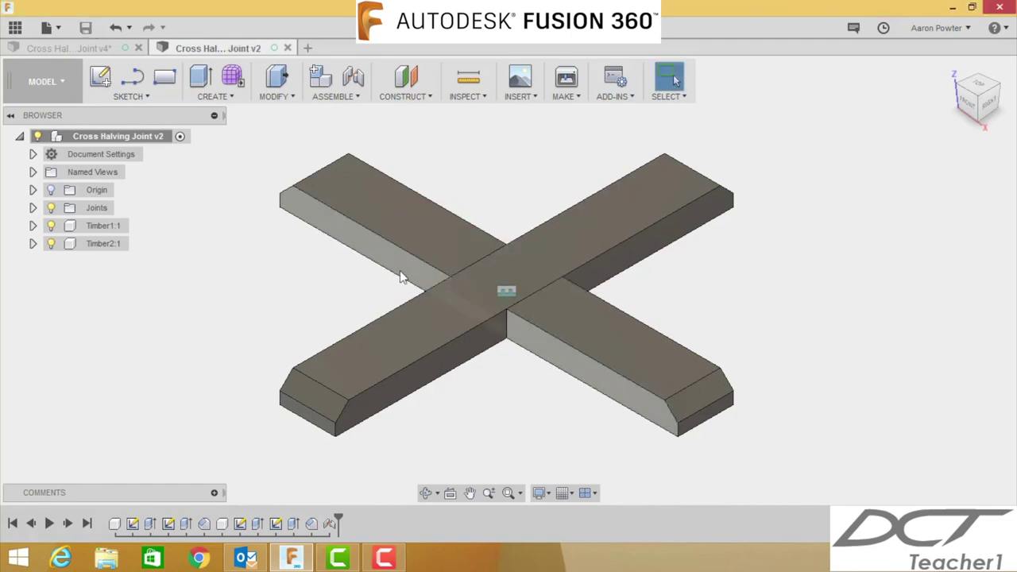
pyautogui.rightClick(99, 134)
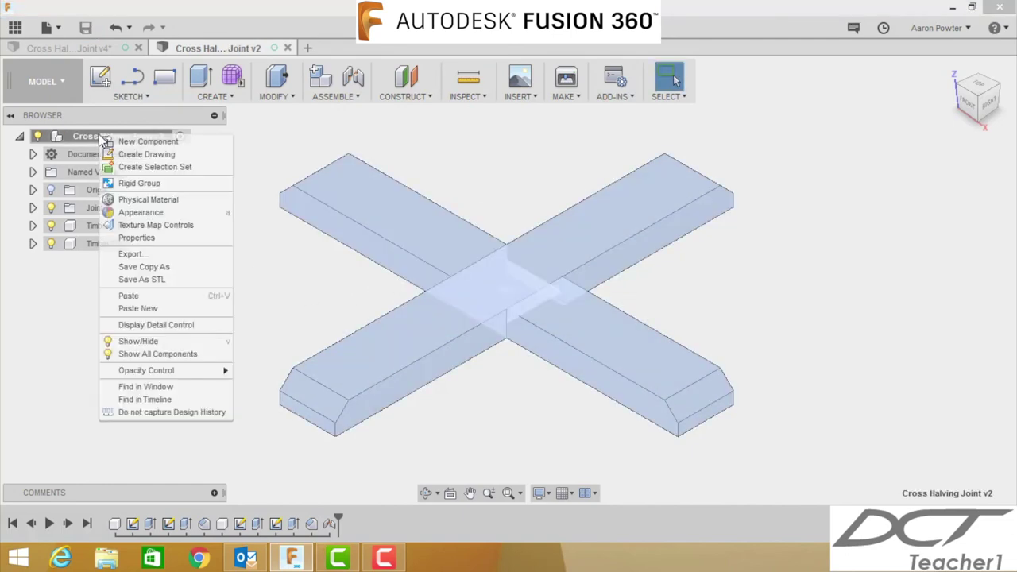
pyautogui.click(132, 208)
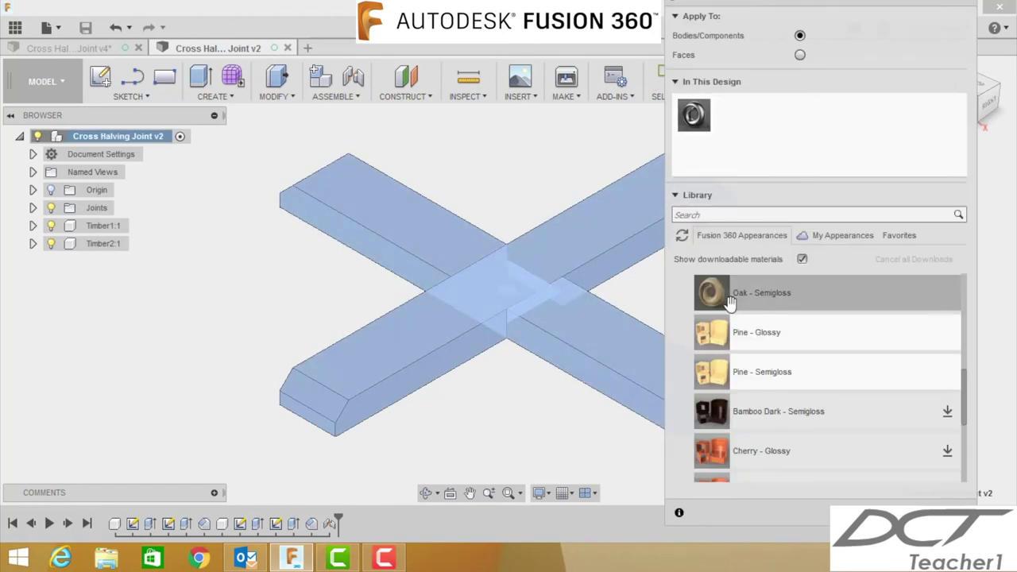
pyautogui.moveTo(730, 302); pyautogui.dragTo(503, 291)
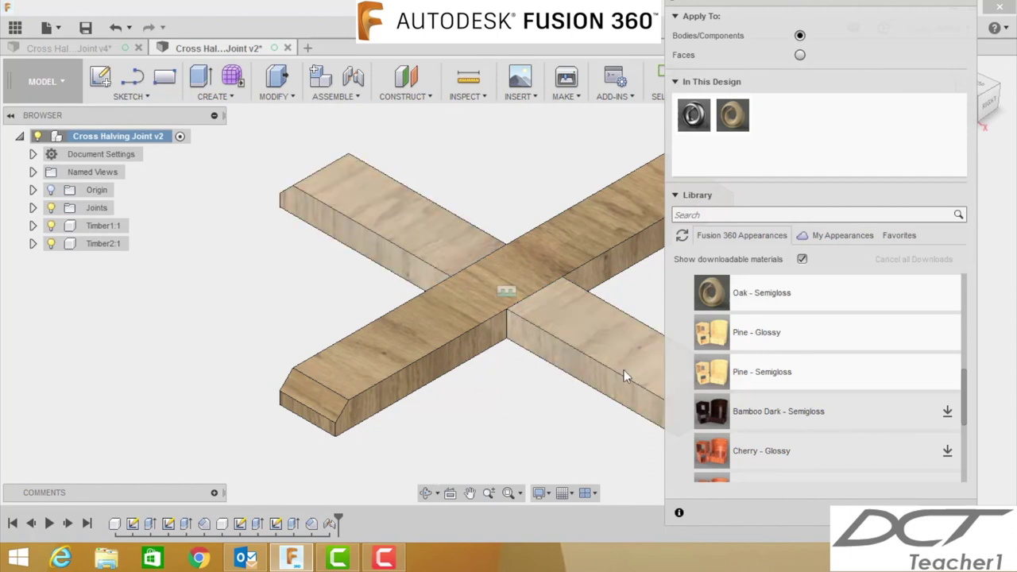
# Change one timber to Pine - Glossy and save the design as Cross Halving Joint v3
pyautogui.moveTo(710, 342); pyautogui.dragTo(610, 374)
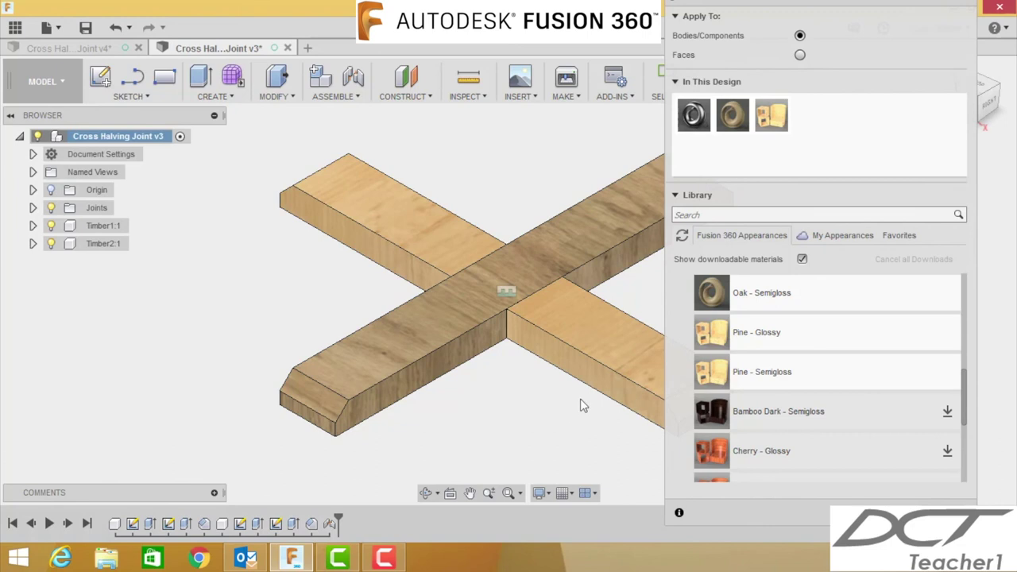
pyautogui.click(942, 512)
pyautogui.scroll(-3, 800, 381)
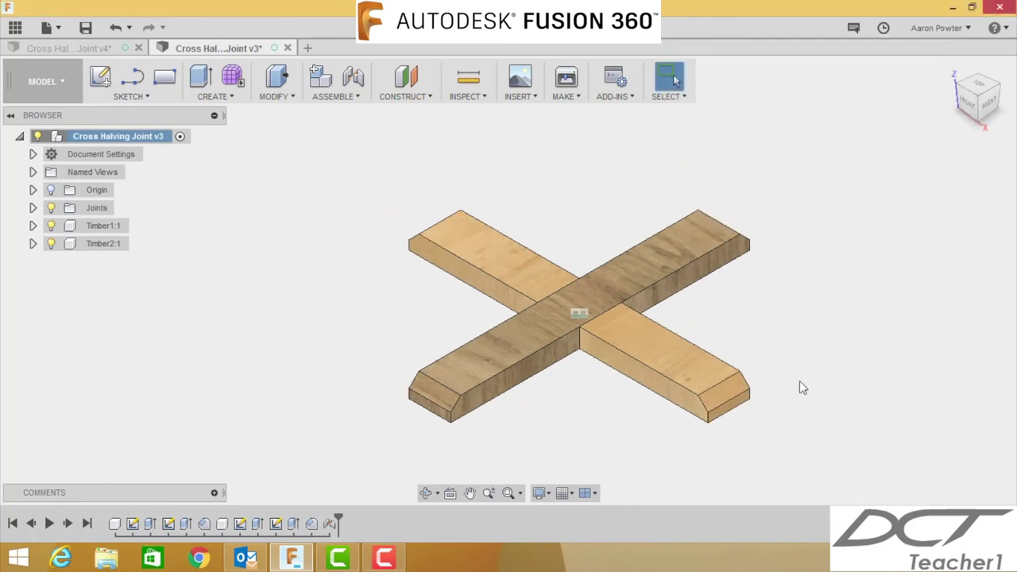
pyautogui.moveTo(799, 381); pyautogui.dragTo(752, 354, button='middle')
pyautogui.click(85, 28)
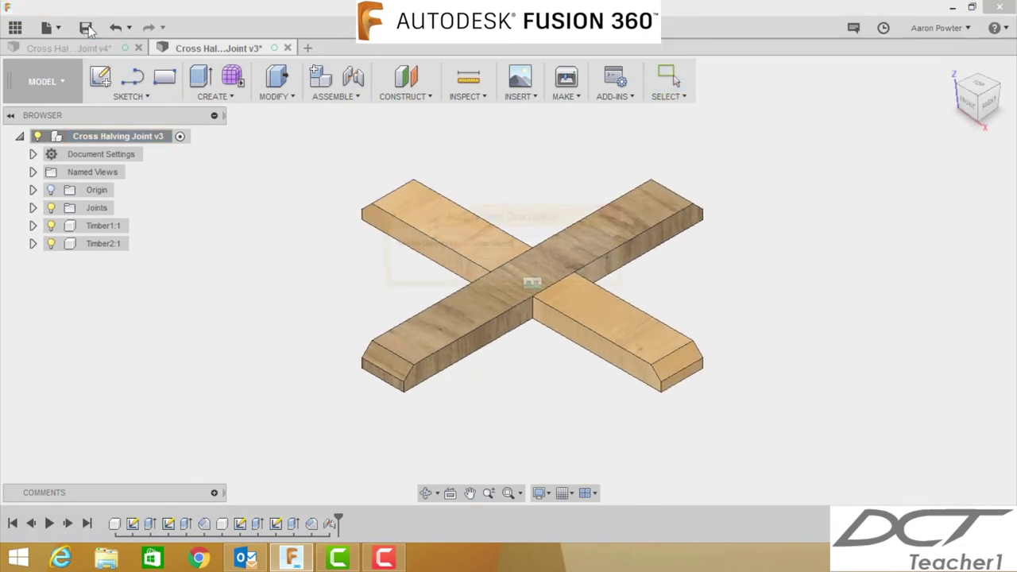
pyautogui.click(498, 270)
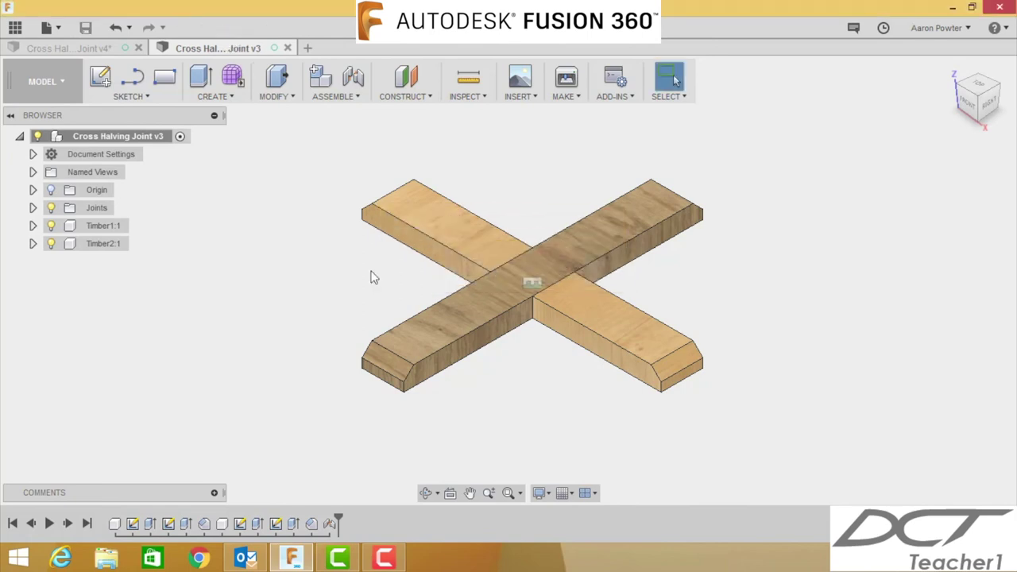
# Open the Data Panel, check the People tab, then return to the Timber Joints files
pyautogui.click(15, 30)
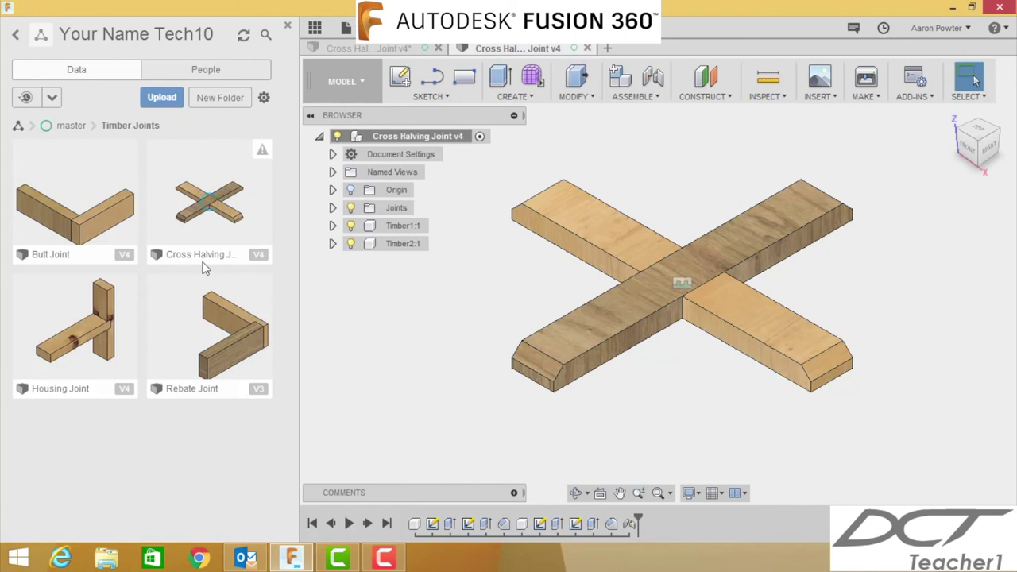
pyautogui.click(206, 70)
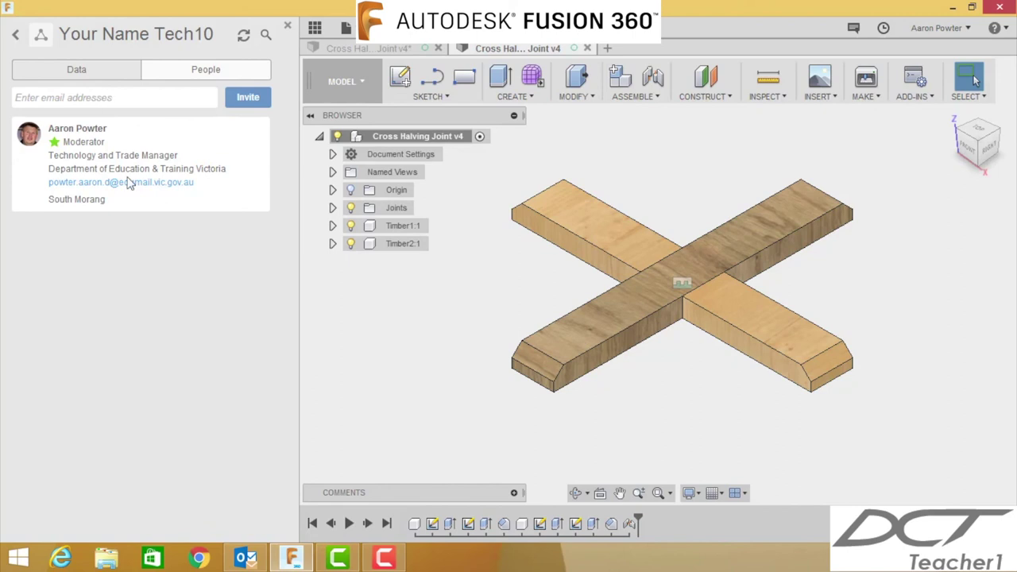
pyautogui.click(77, 70)
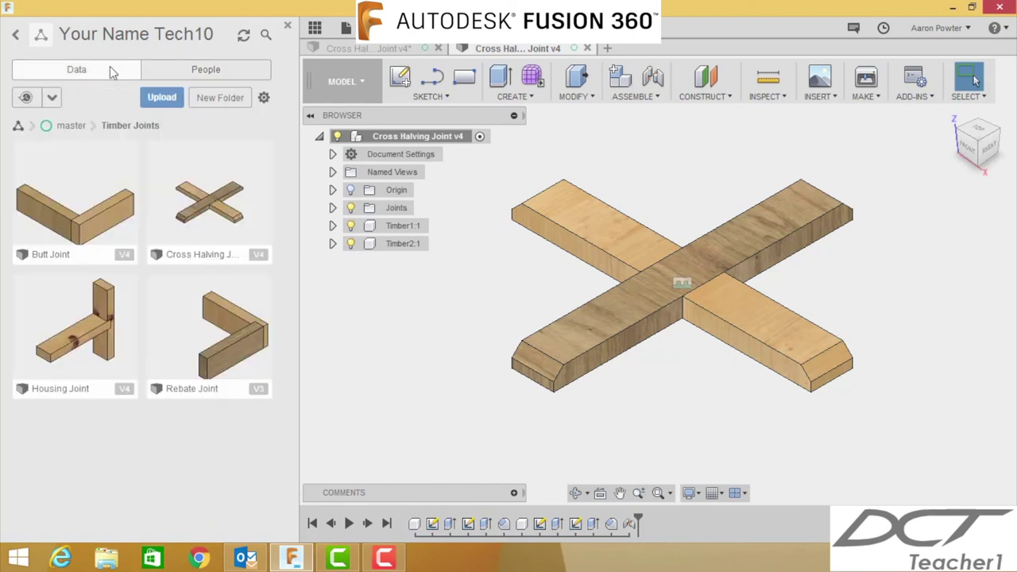